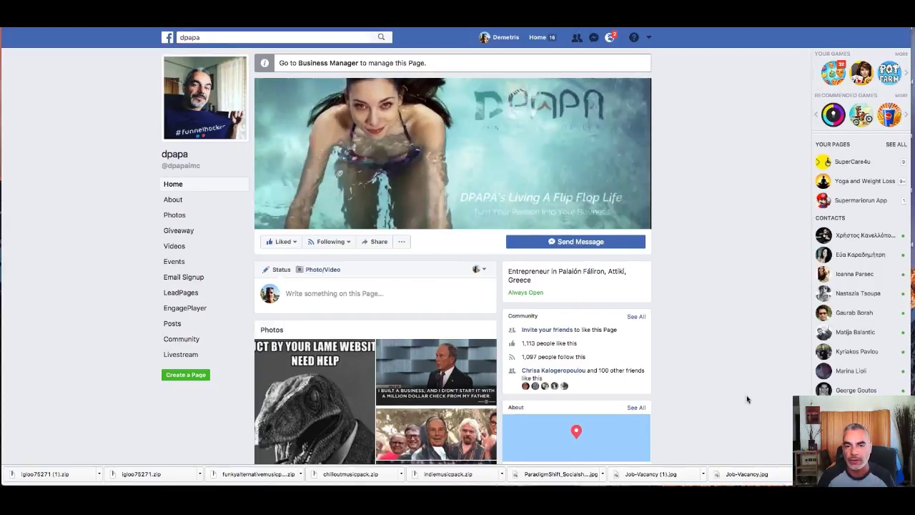
Open a chat with the dpapa page and send 'hi demetris', then 'Yes'.
scroll(708, 379, "down", 1)
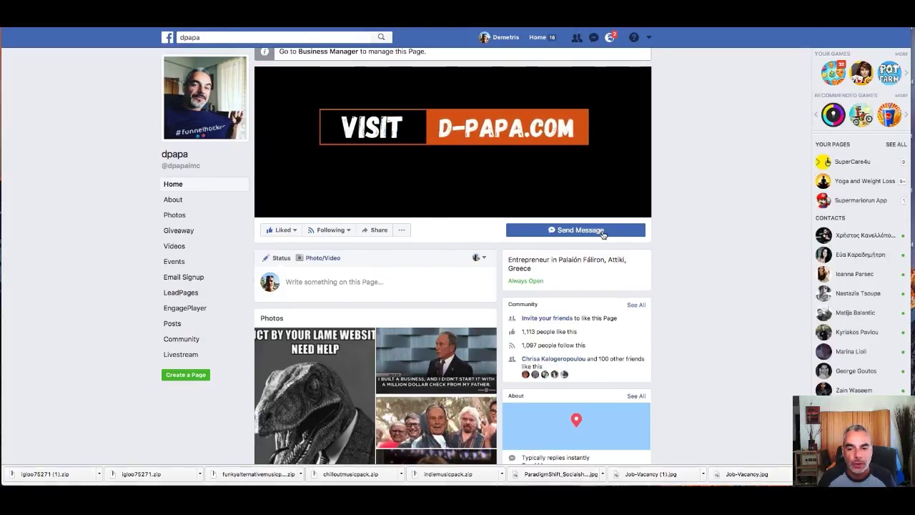
left_click(603, 235)
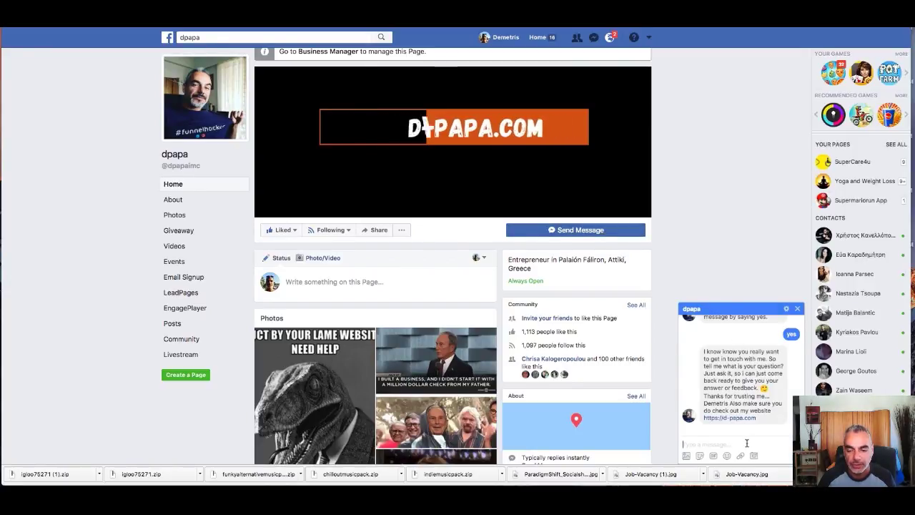
type("hi deme")
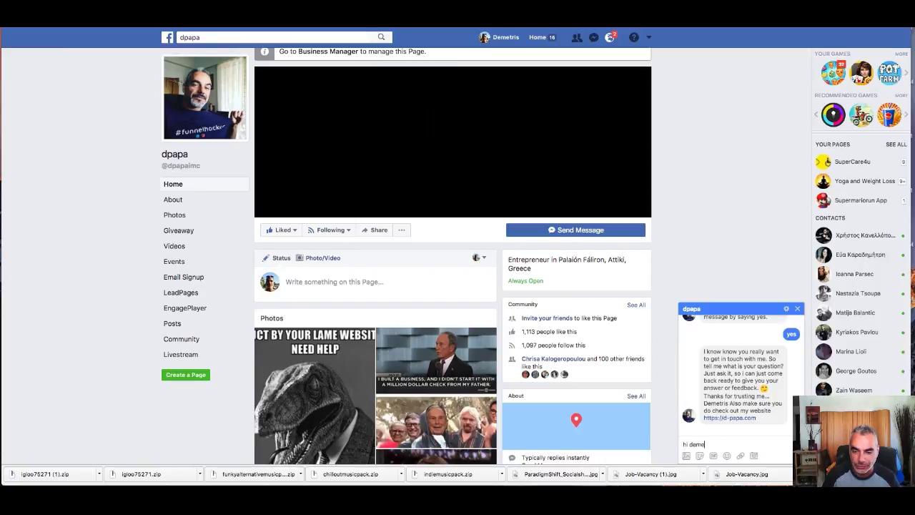
type("tris")
key("Return")
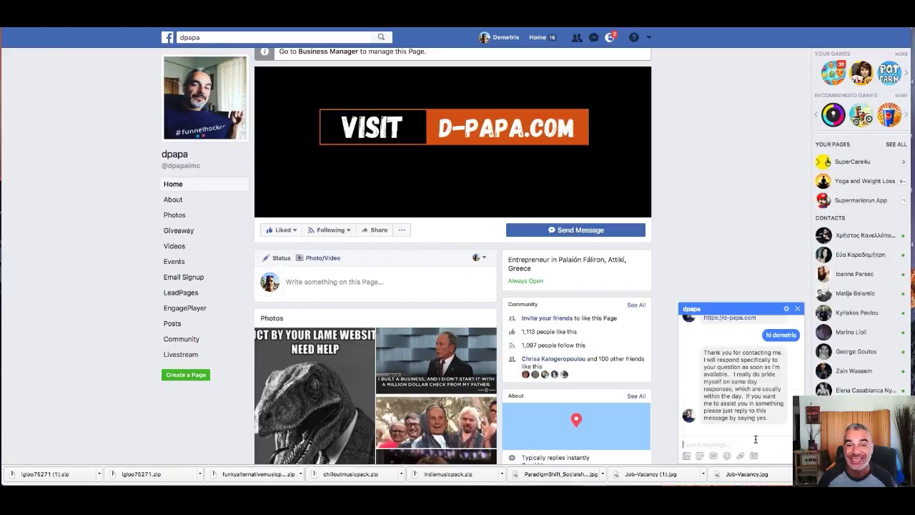
left_click(755, 440)
type("Yes")
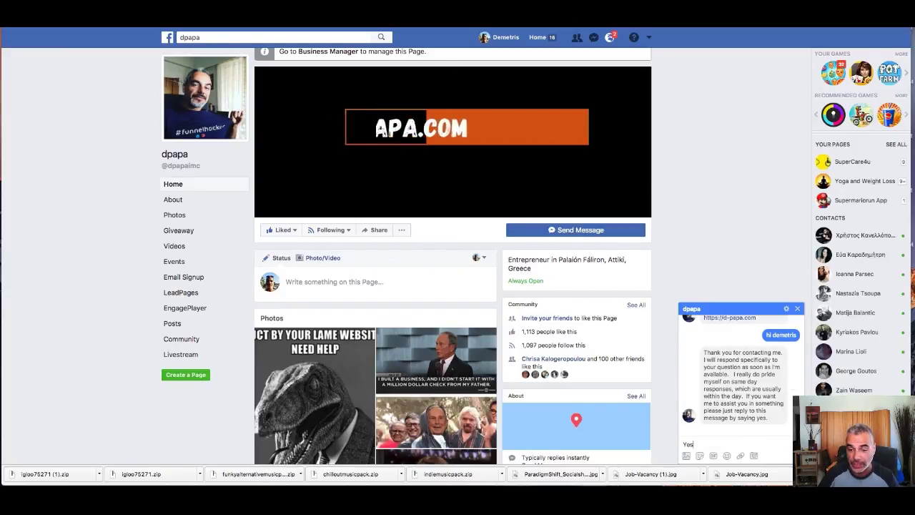
key("Return")
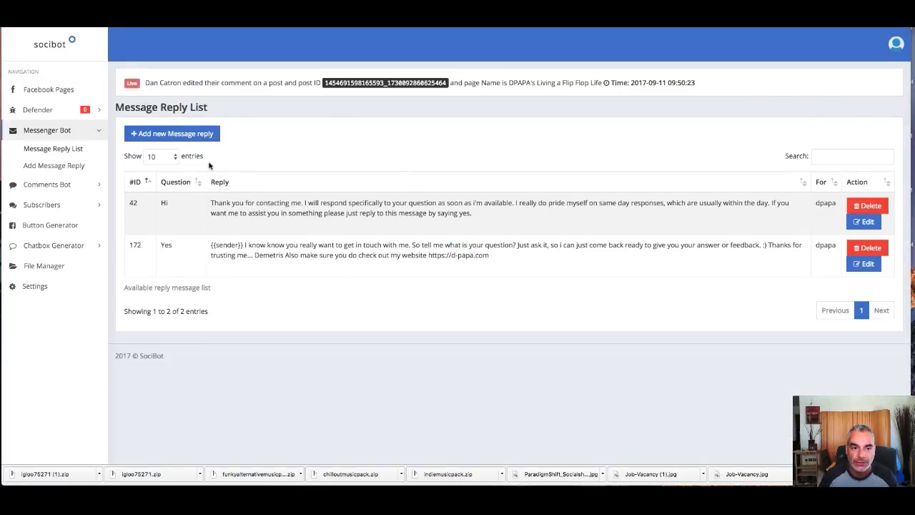
Start a new message reply for the dpapa page.
left_click(206, 137)
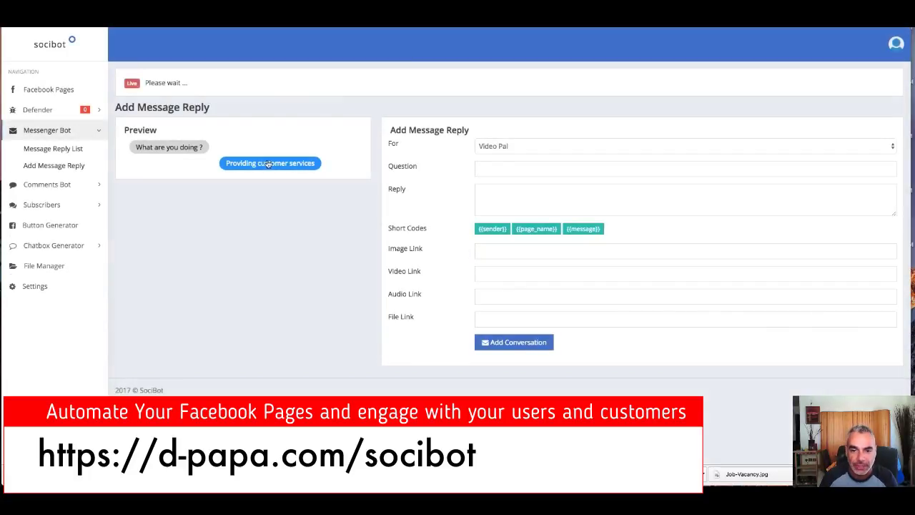
left_click(522, 149)
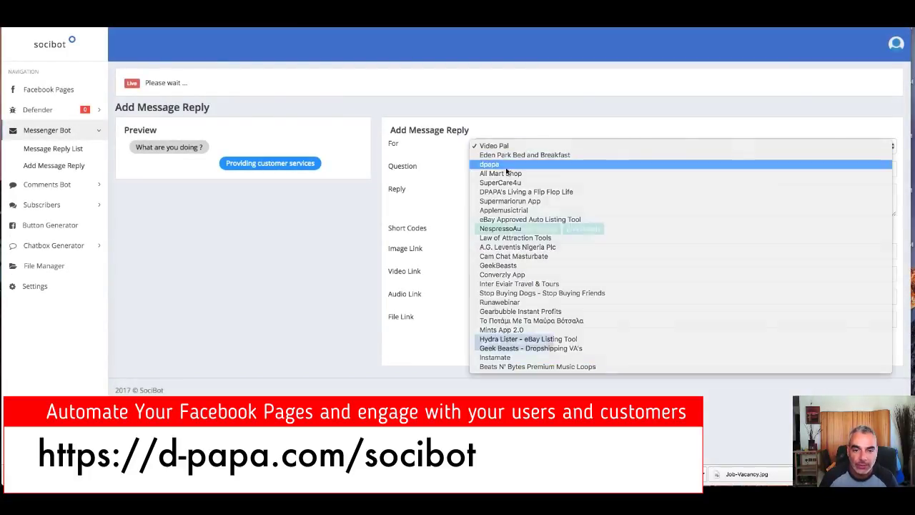
left_click(518, 166)
Enter the trigger question 'Have you seen my training courses?'.
left_click(516, 169)
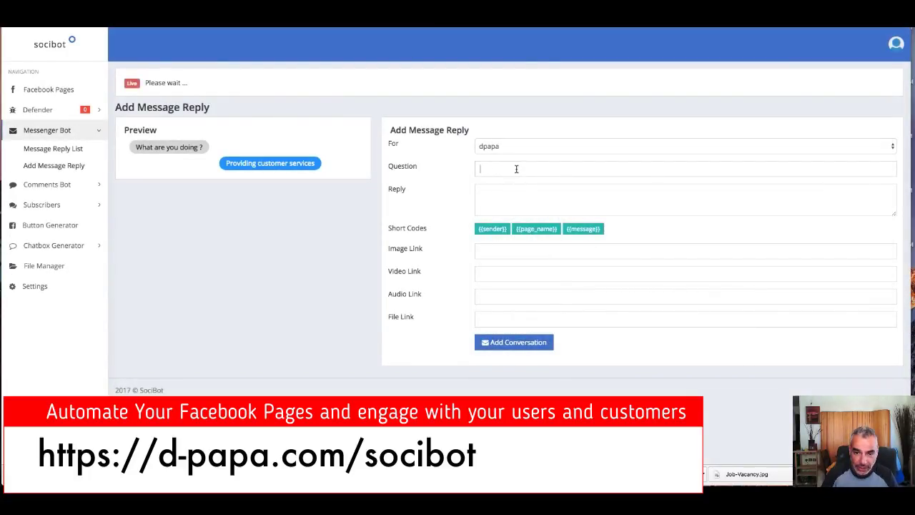
type("Is there")
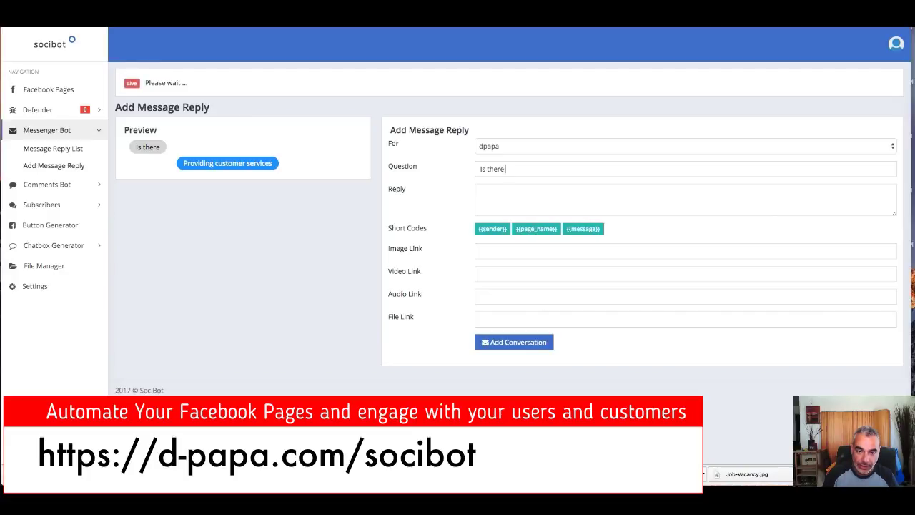
type(" a cert")
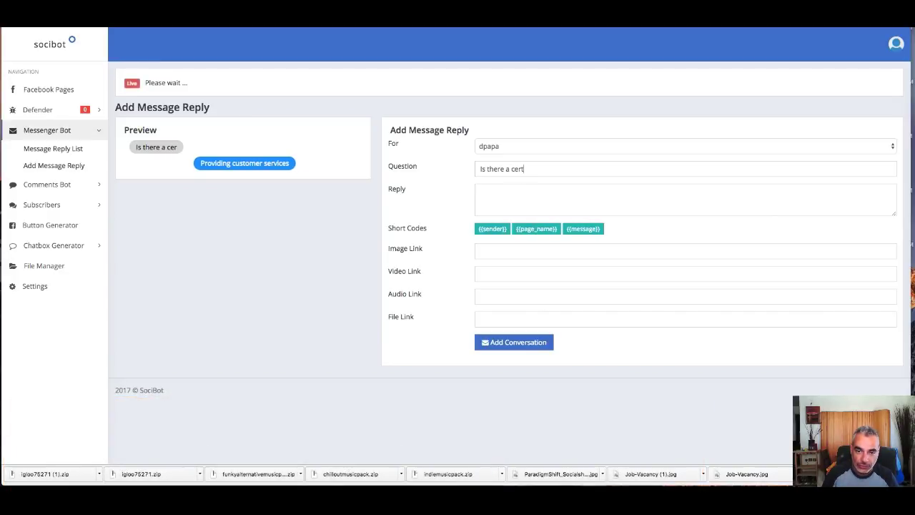
type("ain")
key("BackSpace")
key("BackSpace")
key("BackSpace")
key("BackSpace")
key("BackSpace")
key("BackSpace")
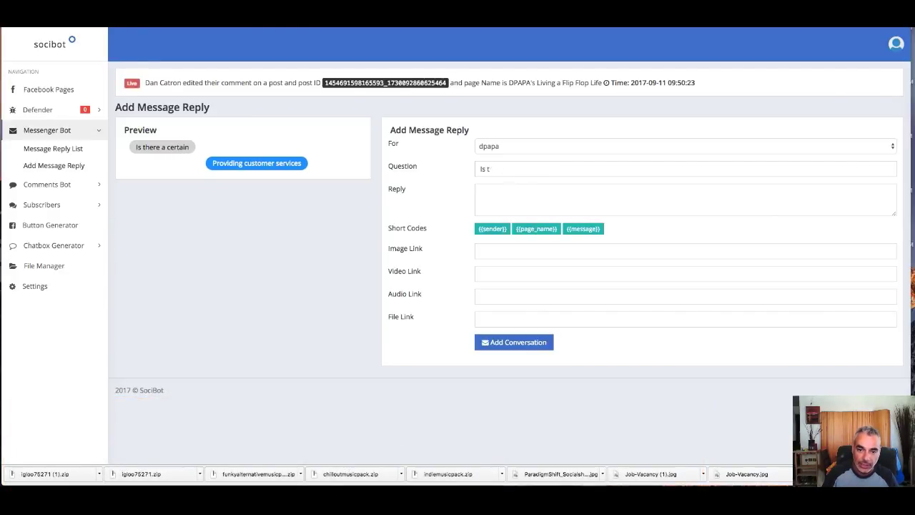
key("BackSpace")
key("BackSpace")
key("BackSpace")
key("BackSpace")
type("Have you seen m")
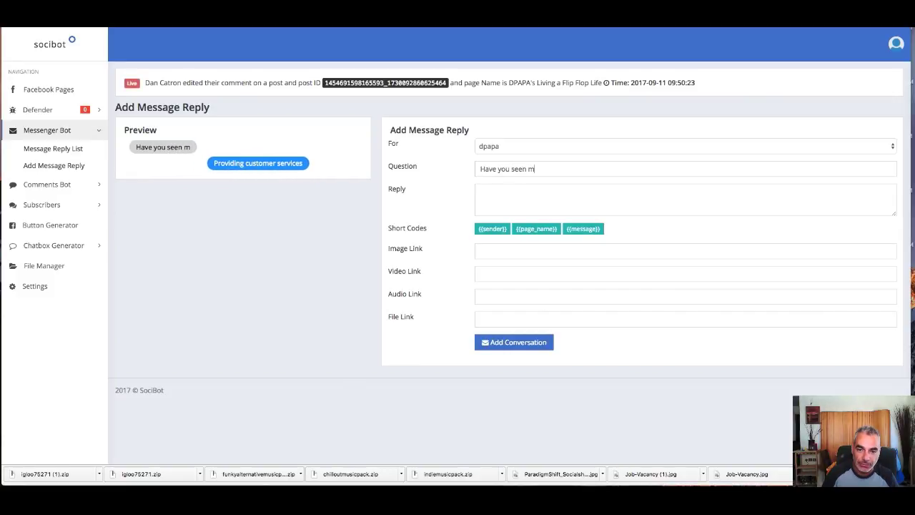
type("y training courses?")
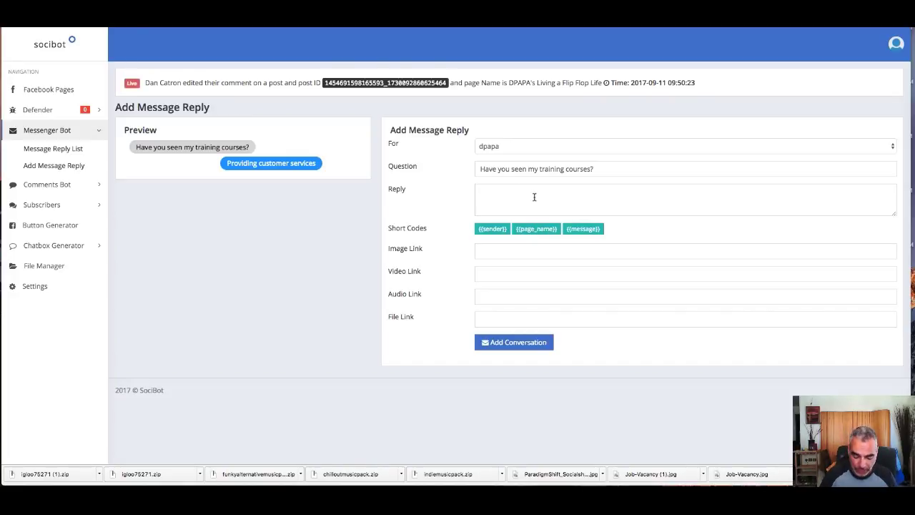
Write a reply urging visits to passionblogpro.com, flipflopprofits.com and gbcracked.com, followed by {{sender}}.
type("If you haven't")
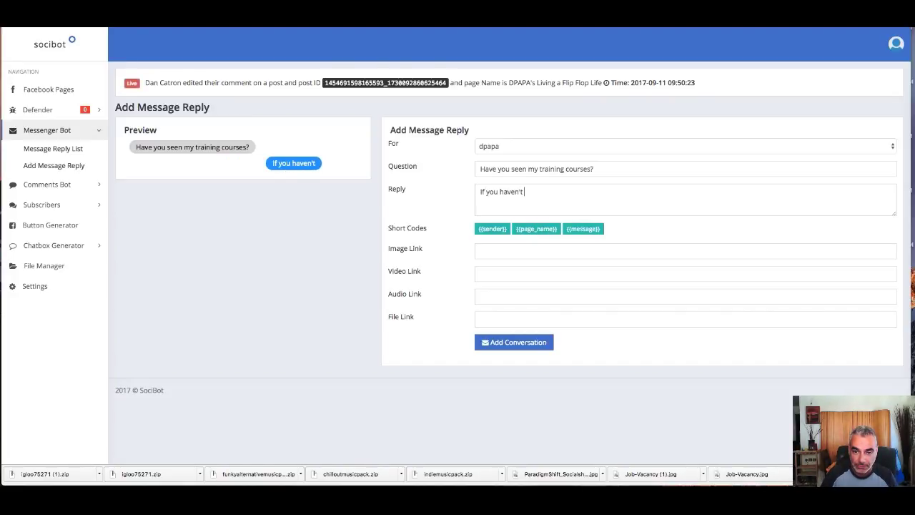
type(" please make sure you ")
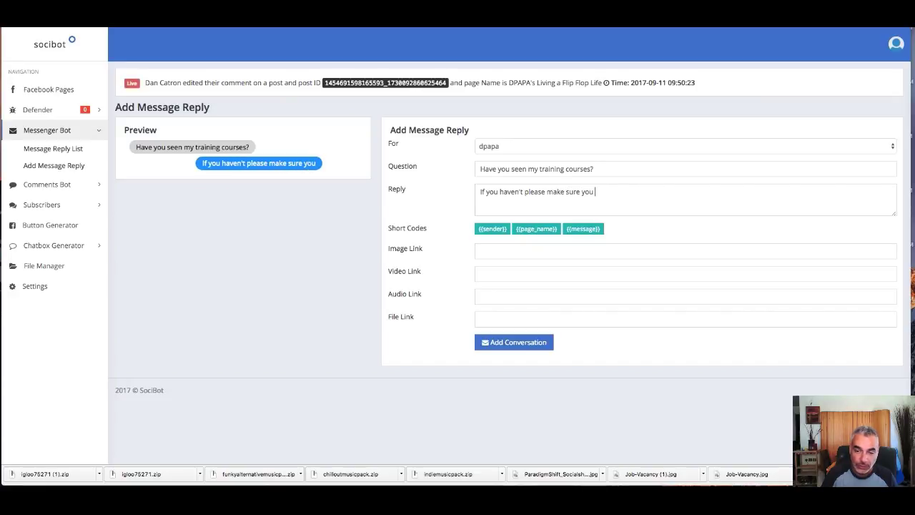
type("visit")
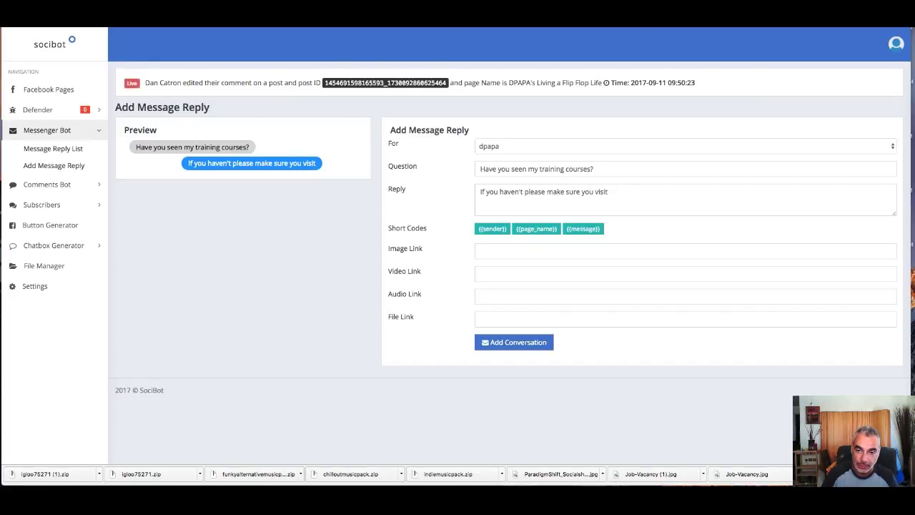
type(" http://passionblog")
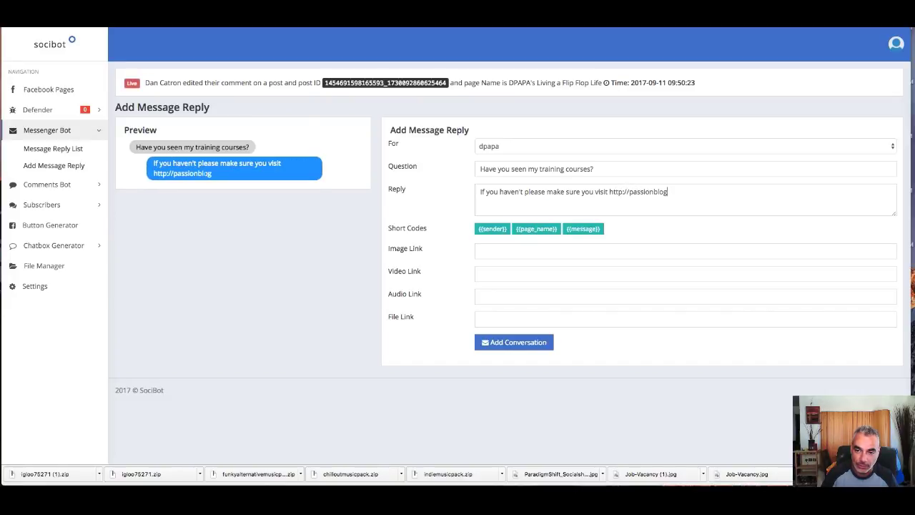
type("pro.com, http:")
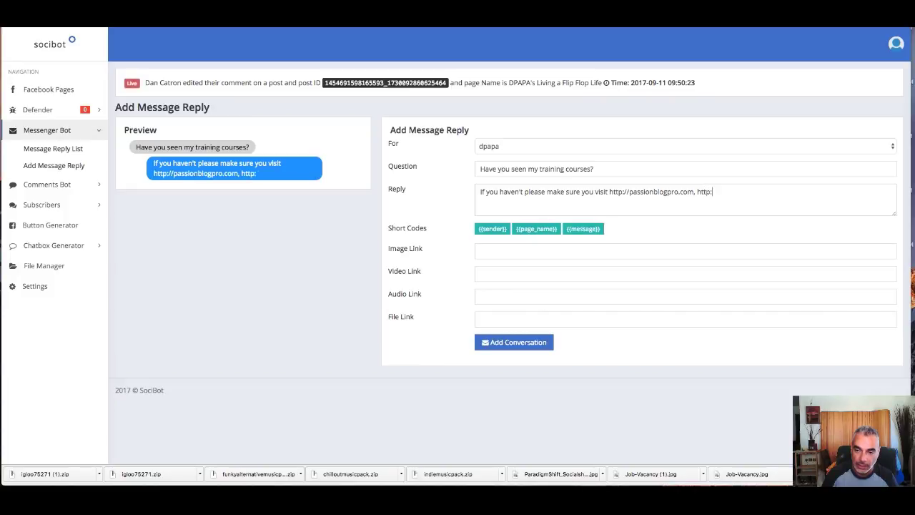
type("//flipflopprofits.com")
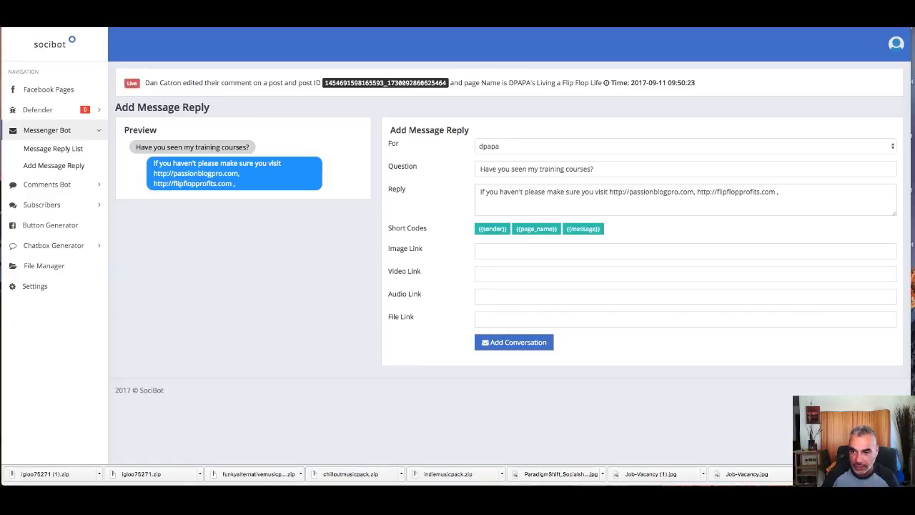
type(", http://gbcradcked")
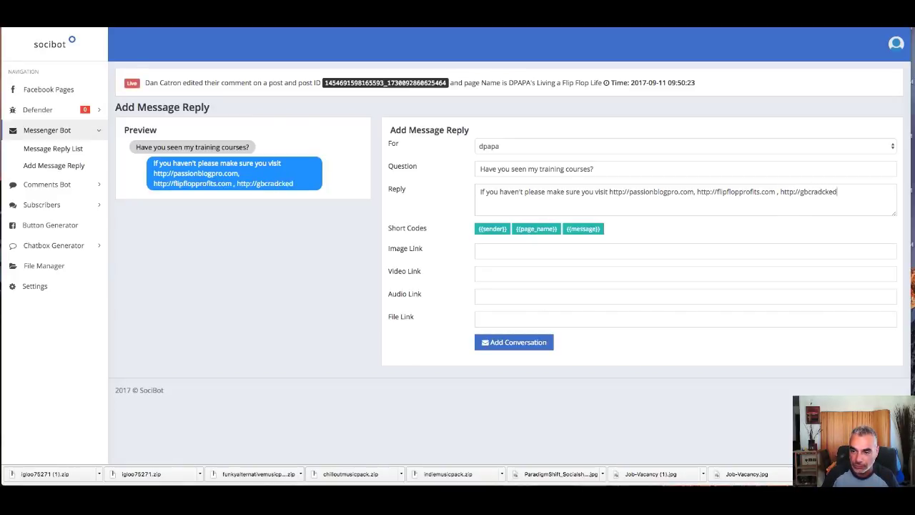
key("BackSpace")
type("cked.com")
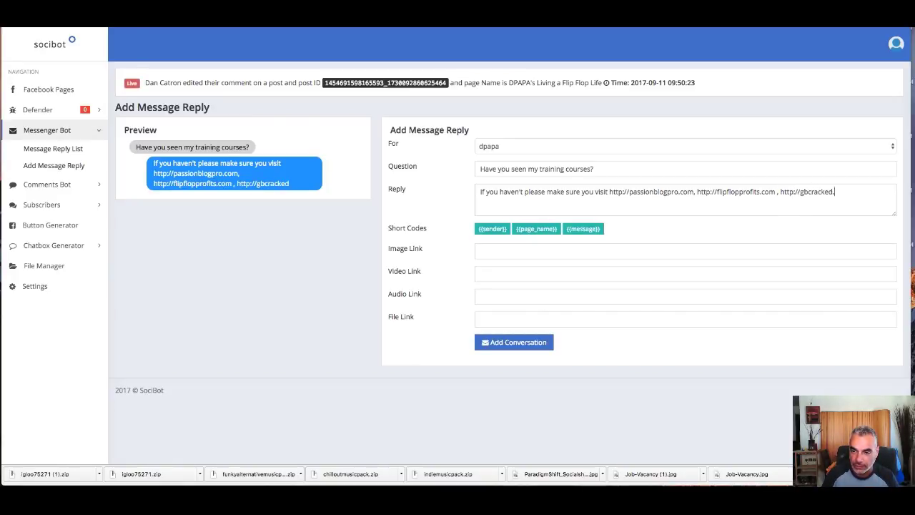
left_click(493, 229)
Copy the {{sender}} code to the start of the reply so it greets the visitor by name.
left_click_drag(848, 191, 881, 191)
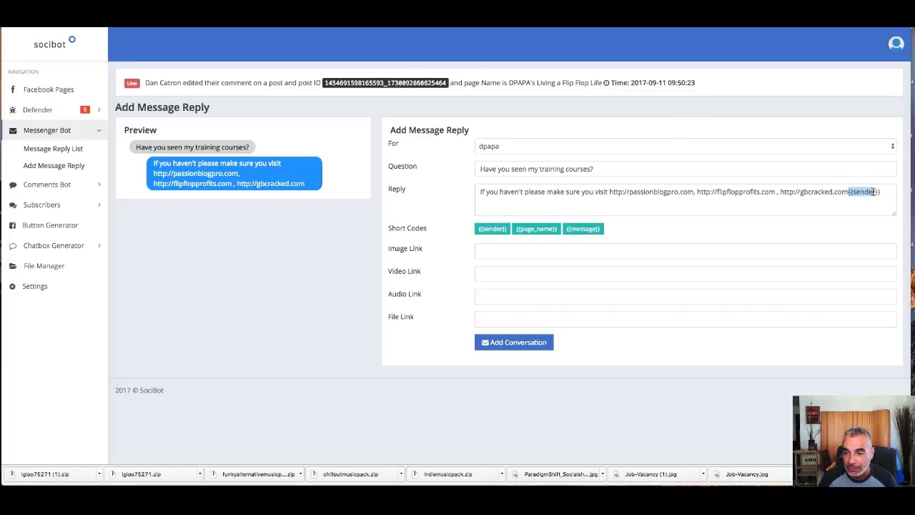
right_click(875, 194)
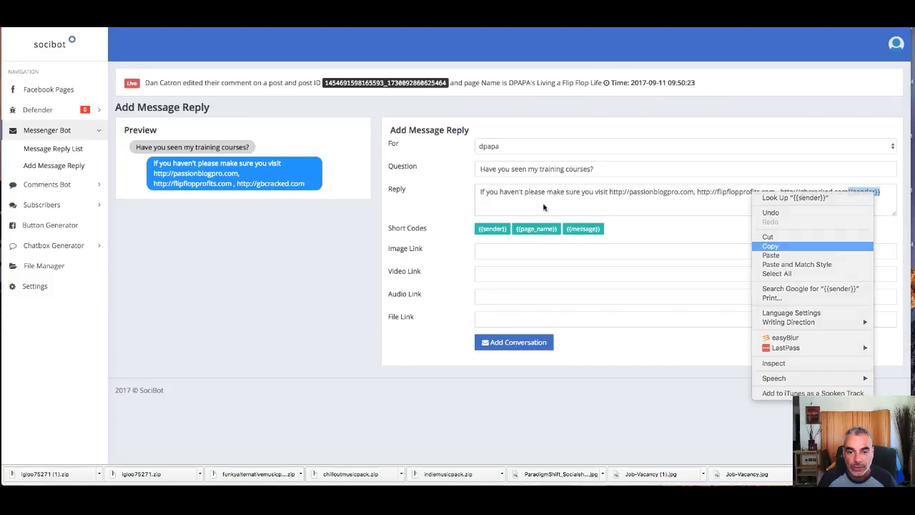
left_click(823, 246)
left_click(477, 194)
key("ctrl+v")
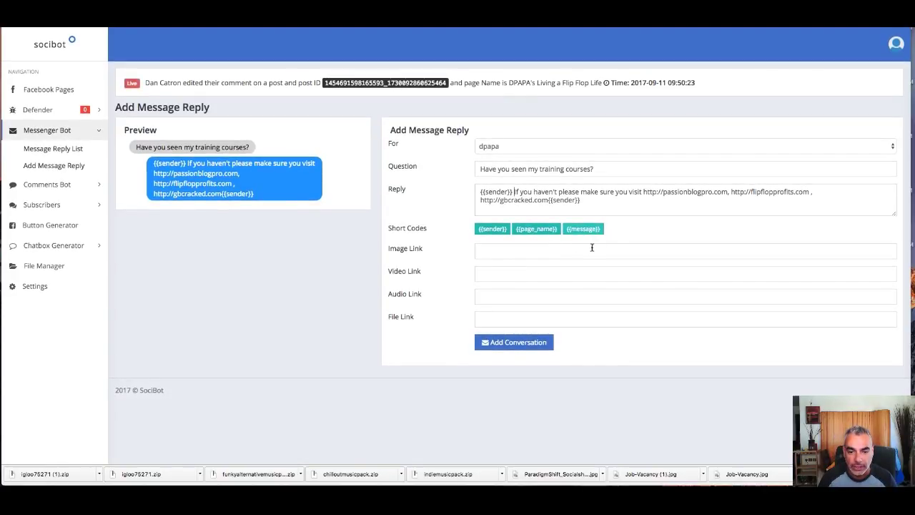
left_click(507, 316)
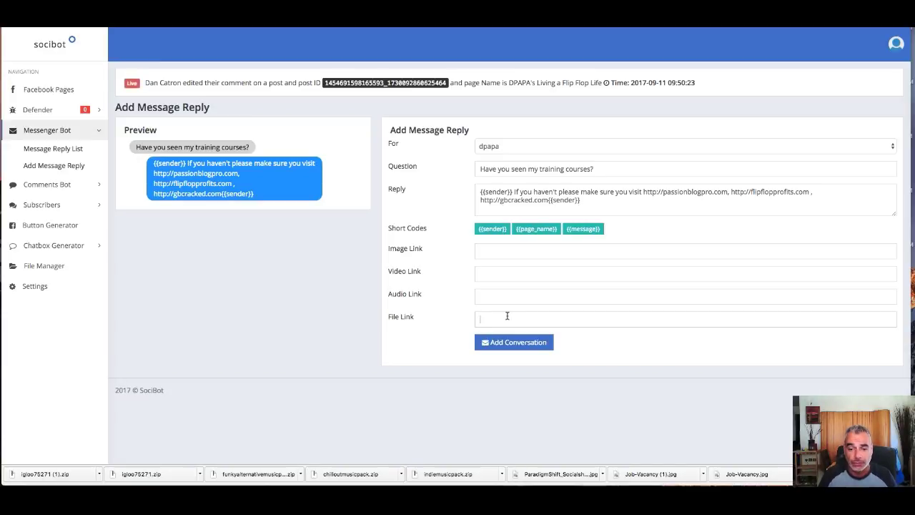
left_click(516, 299)
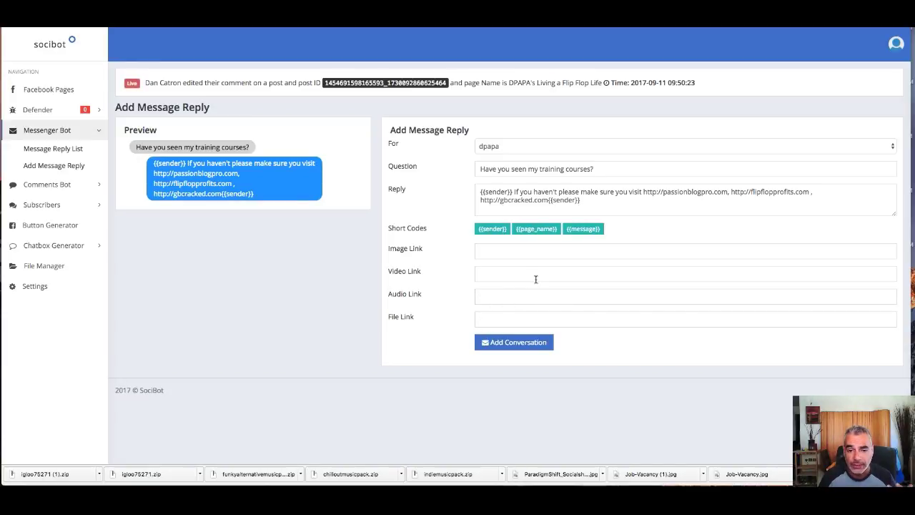
Link the passion-blog-pro-starter-guide PDF and add 'For now go ahead and download my Free Passion Blog Pro Guide'.
left_click(535, 275)
left_click(530, 254)
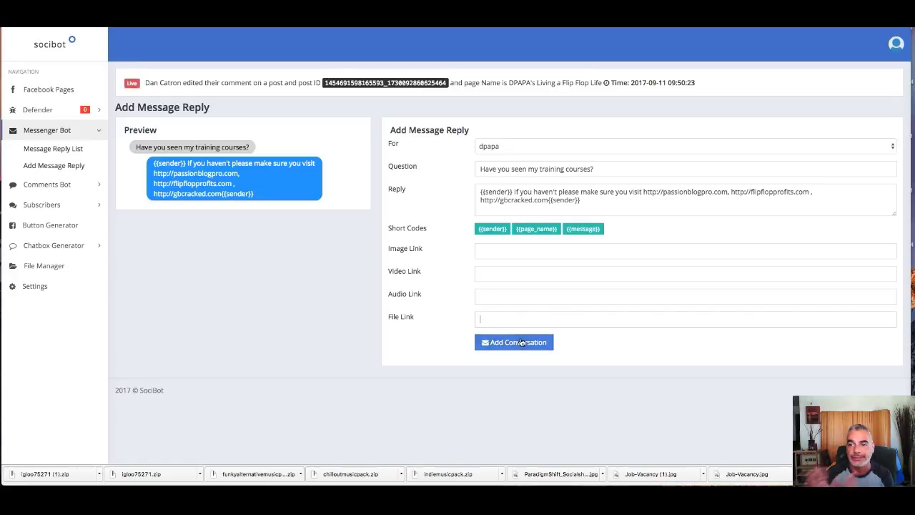
left_click(500, 319)
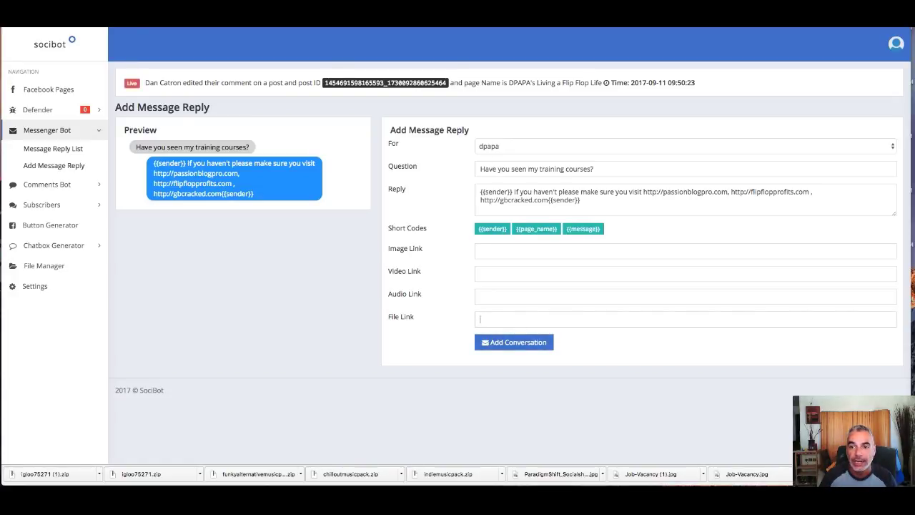
key("ctrl+t")
type("d")
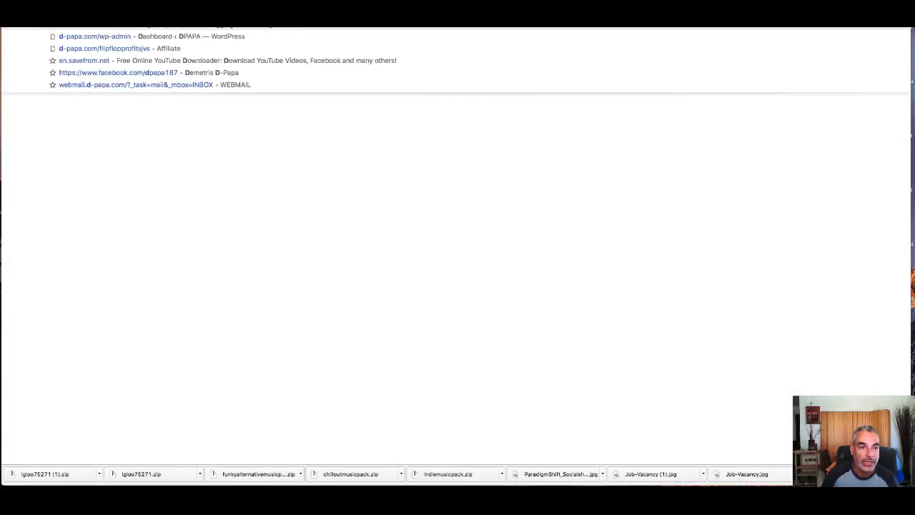
key("Return")
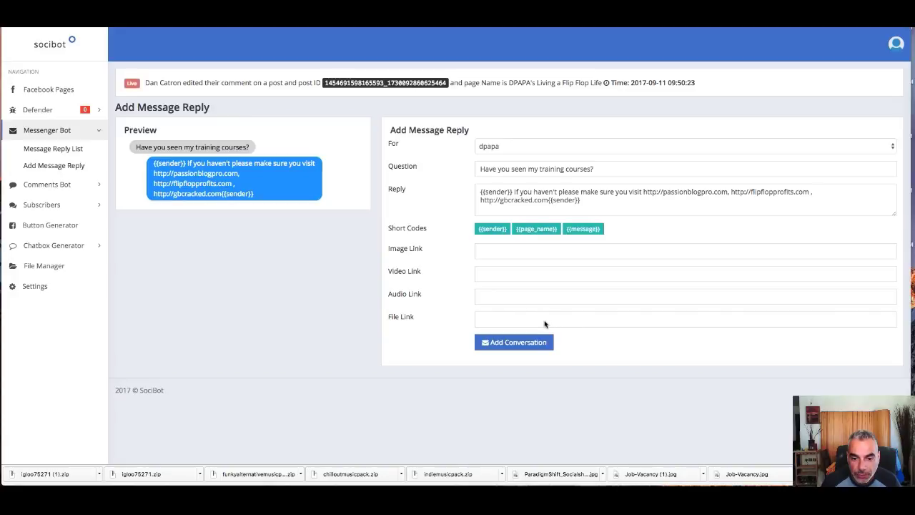
left_click(544, 323)
key("ctrl+v")
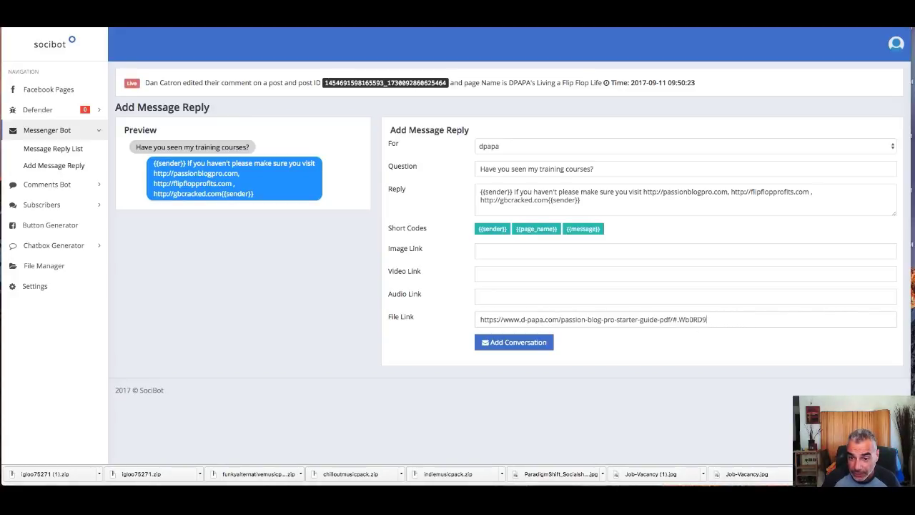
key("BackSpace")
key("BackSpace")
key("BackSpace")
key("BackSpace")
key("BackSpace")
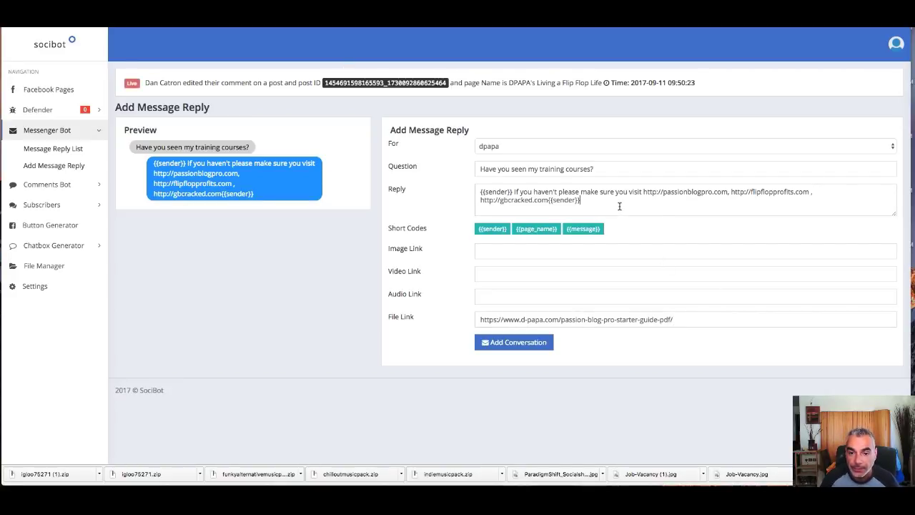
type("or now")
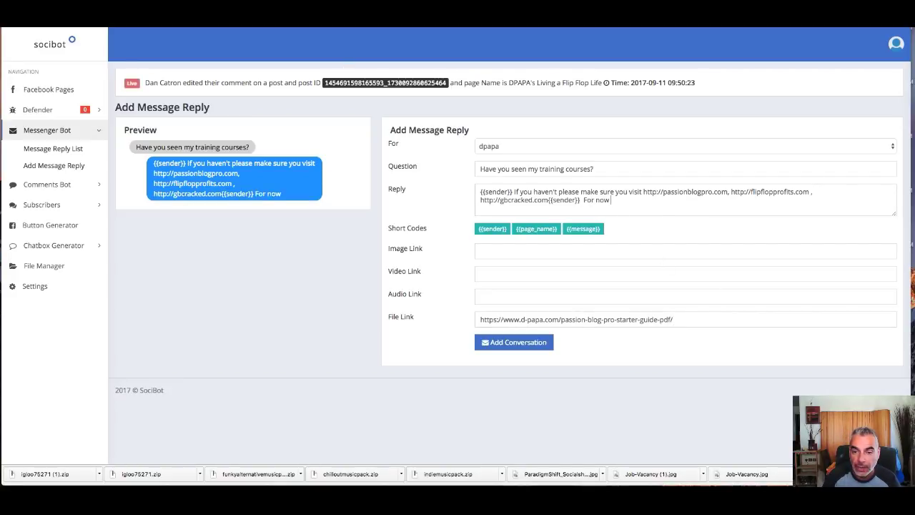
type(" go ahead and down")
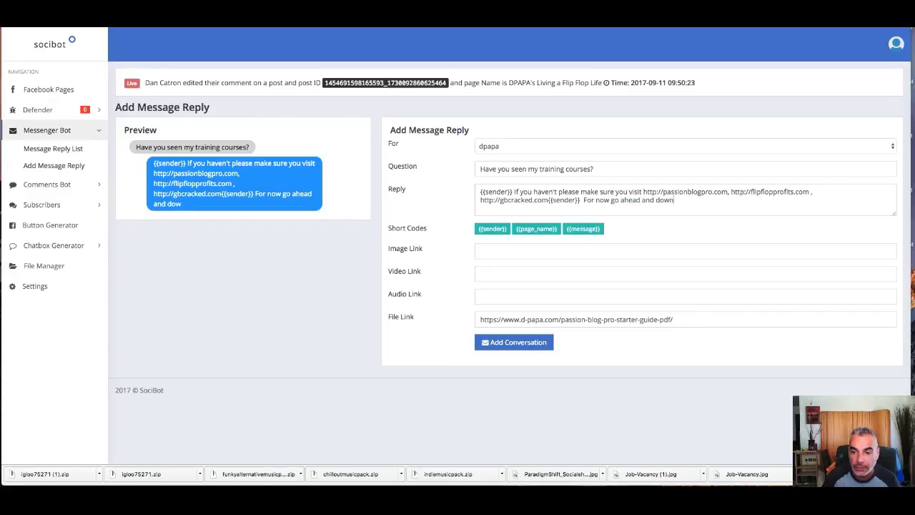
type("load my Free")
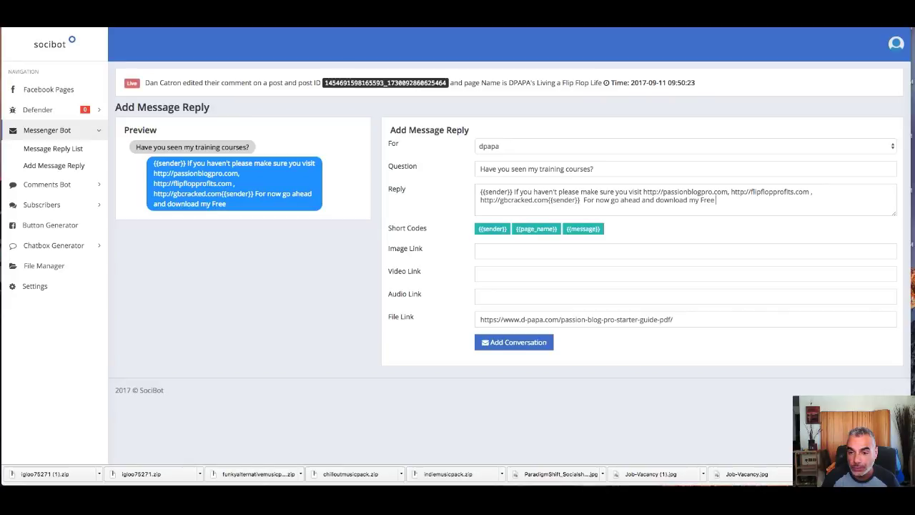
type(" Passion Blog Pro")
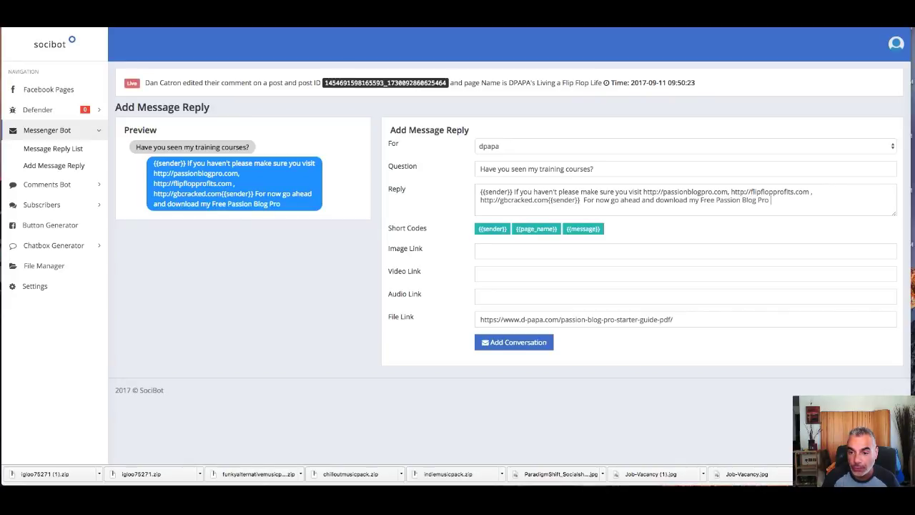
type(" Guide")
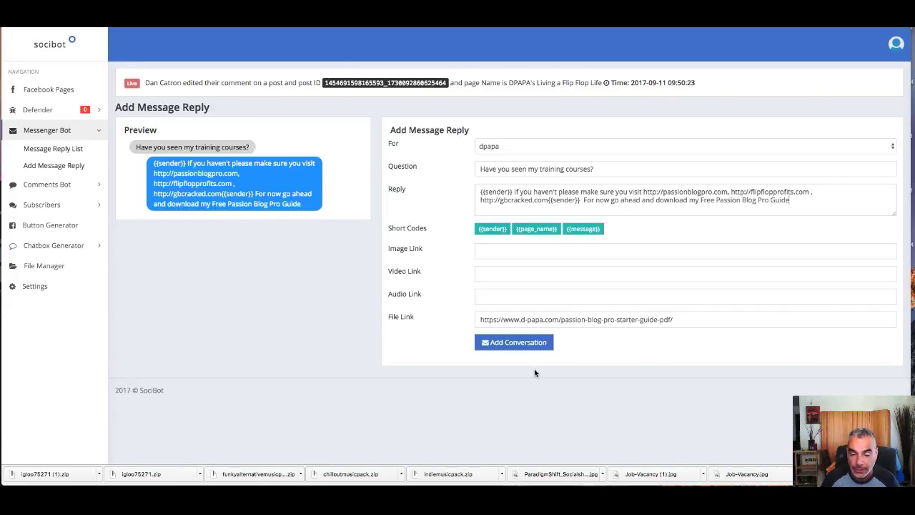
Save the new reply as a conversation and view the Message Reply List.
left_click(515, 343)
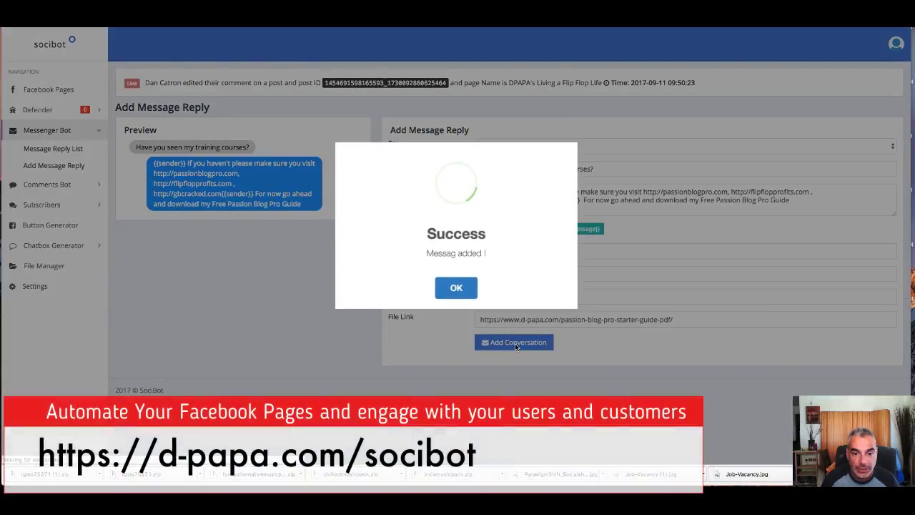
left_click(465, 291)
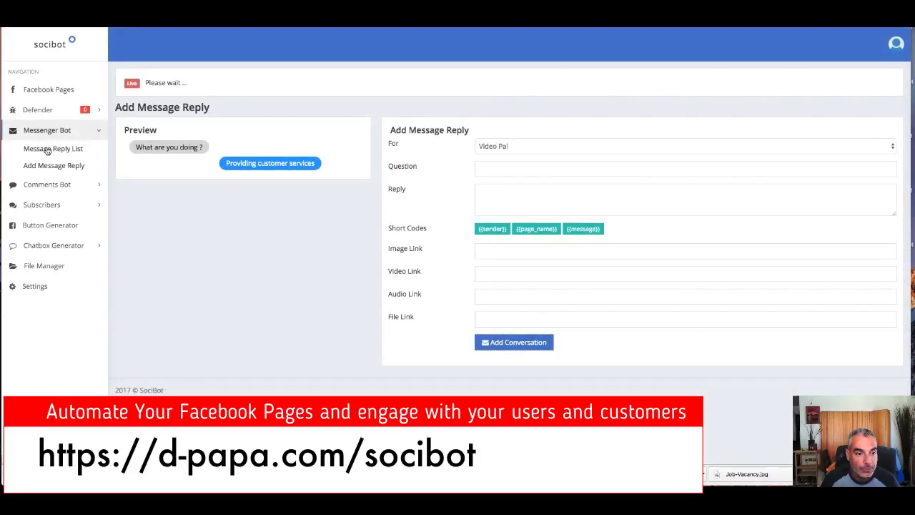
left_click(47, 149)
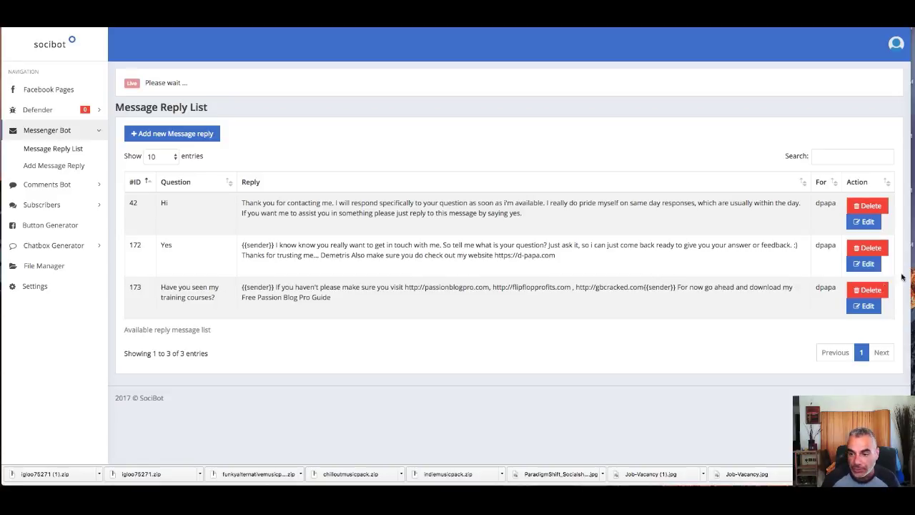
Open reply 173 for editing, clear its question, and close without saving.
left_click(864, 306)
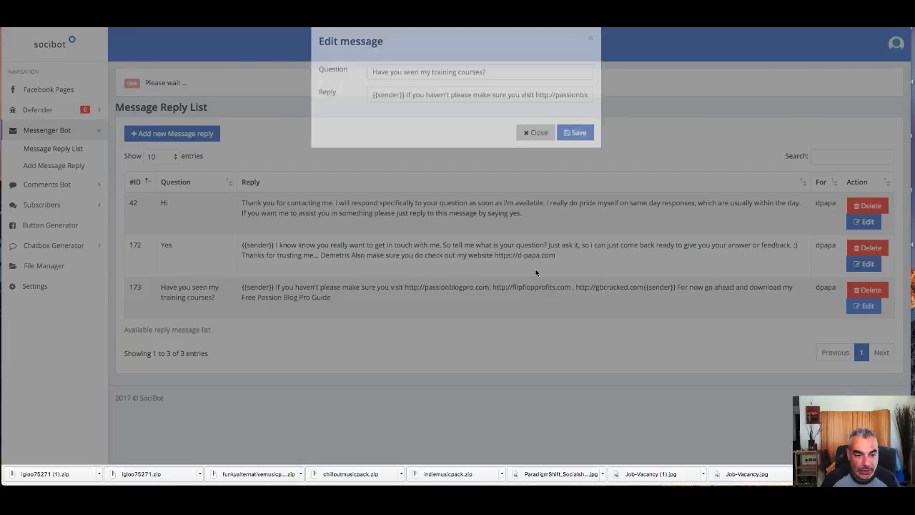
triple_click(501, 89)
key("BackSpace")
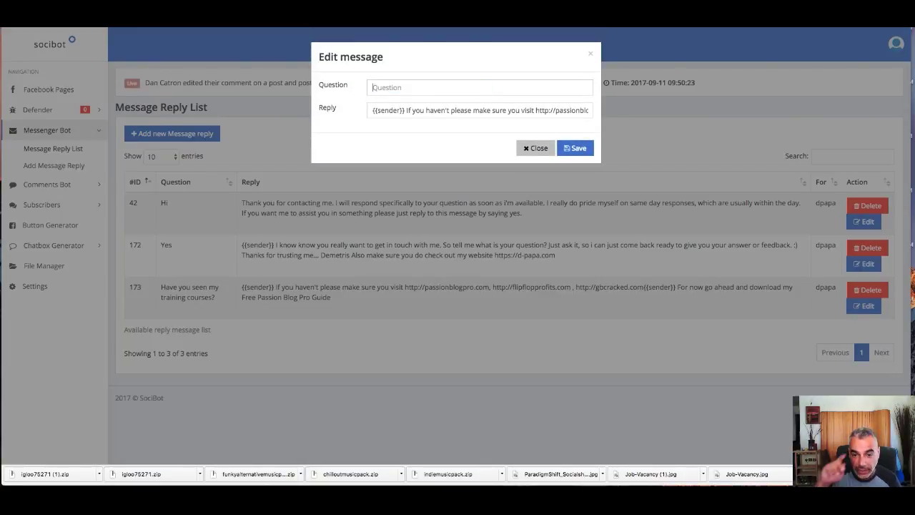
left_click(540, 152)
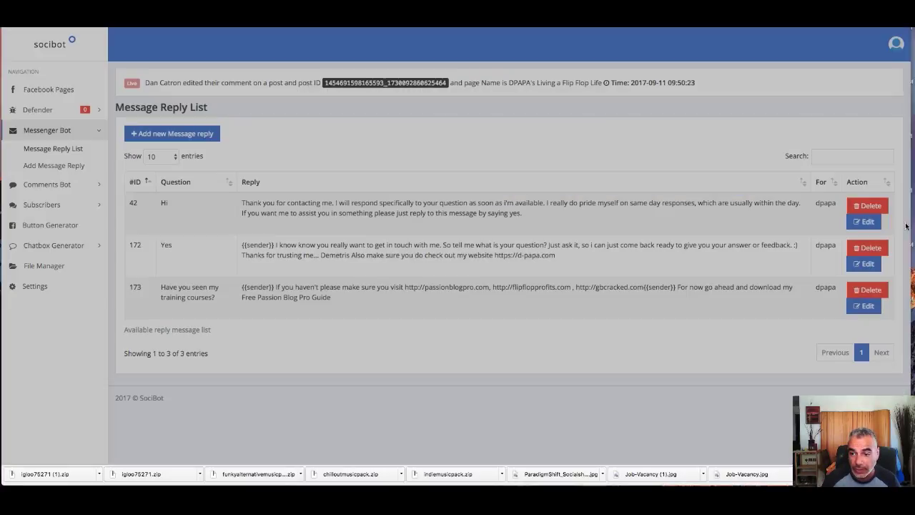
Append an offer of course information and a free gift for saying YES to the Yes reply.
left_click(864, 264)
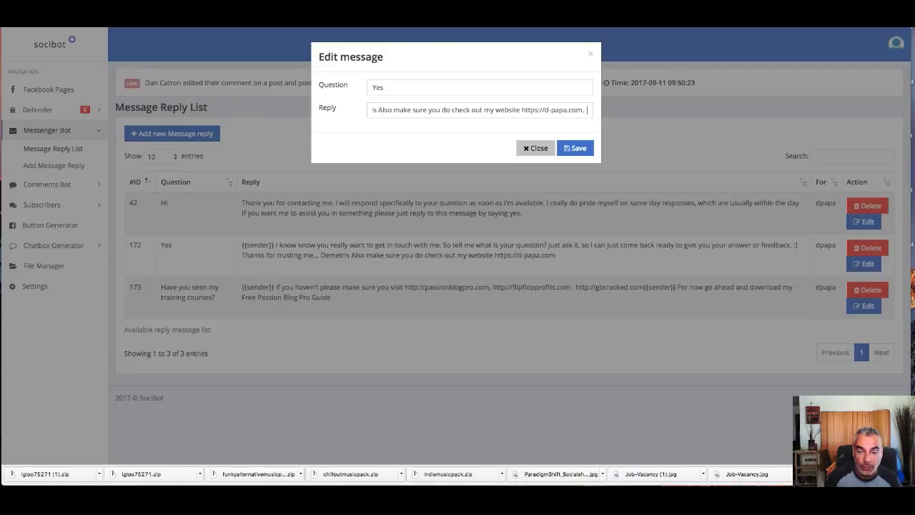
type(".  Would you like more information")
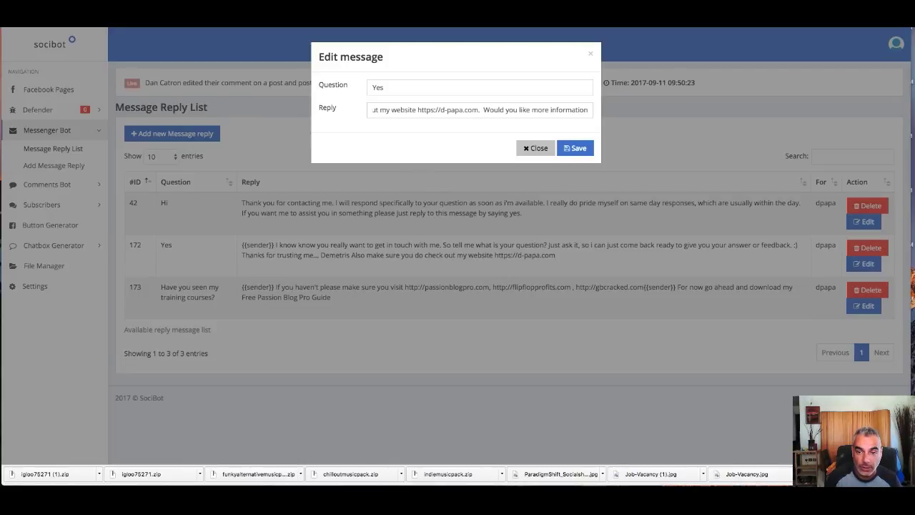
type(" on my prod")
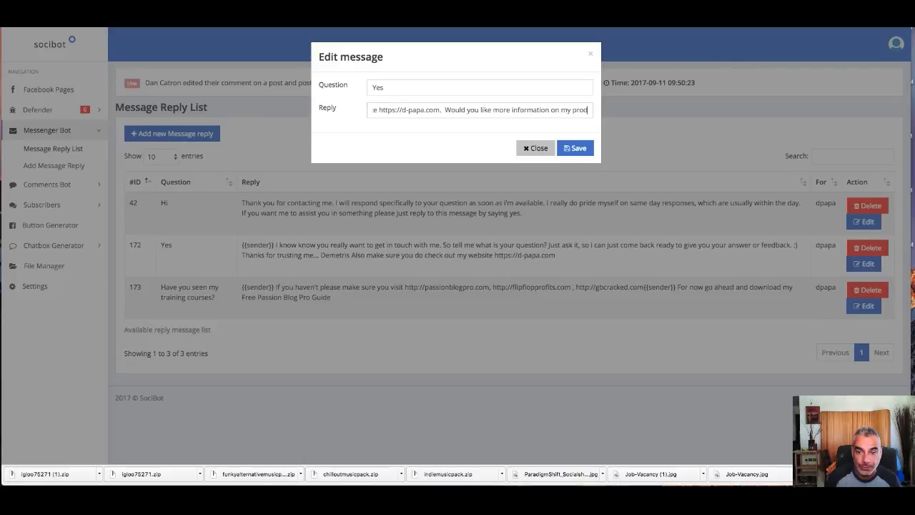
type(" courses (")
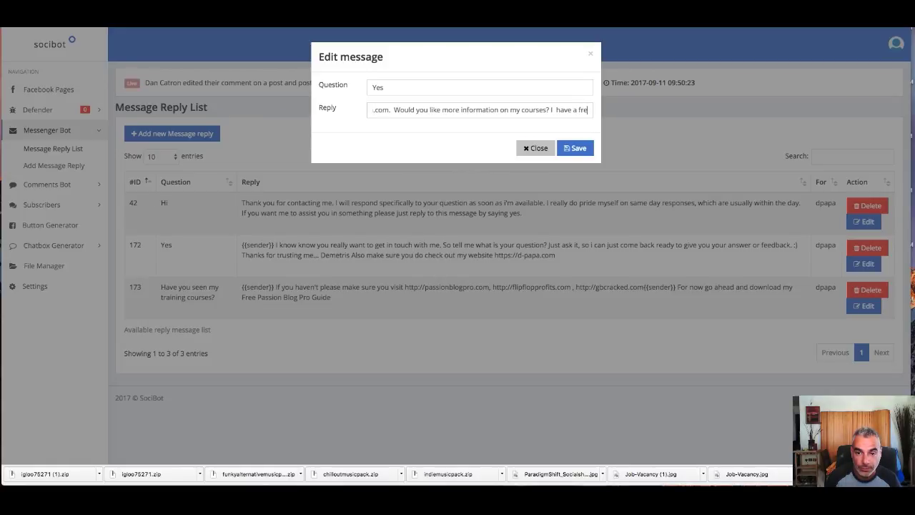
type("ft if you")
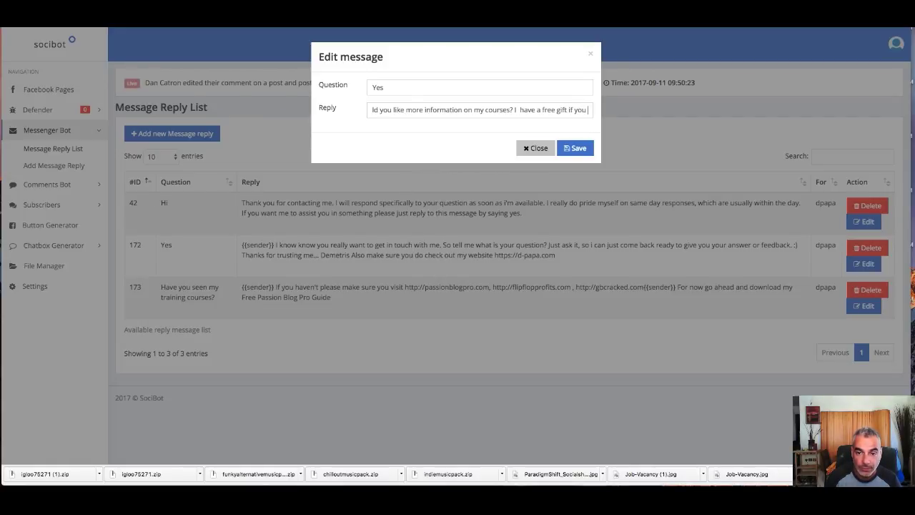
type(" say YES.")
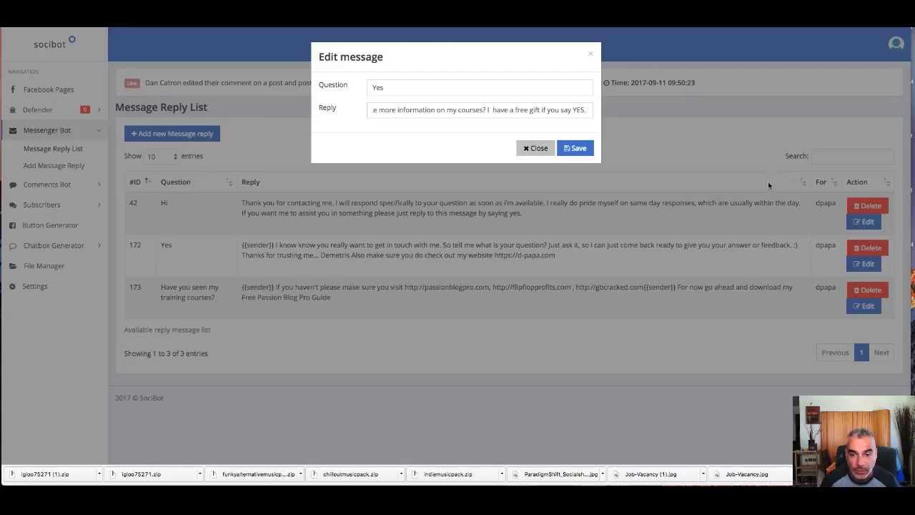
left_click(575, 148)
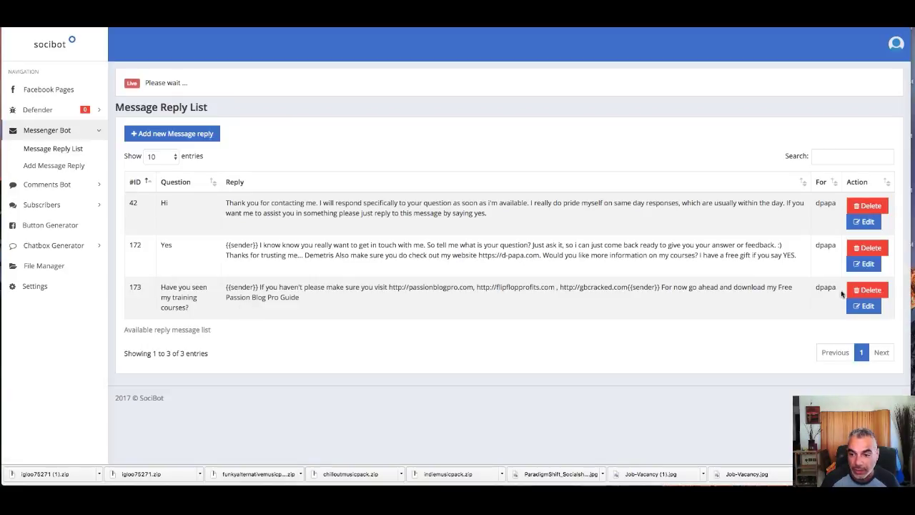
Change reply 173's trigger question to 'Yes' and save it.
left_click(864, 306)
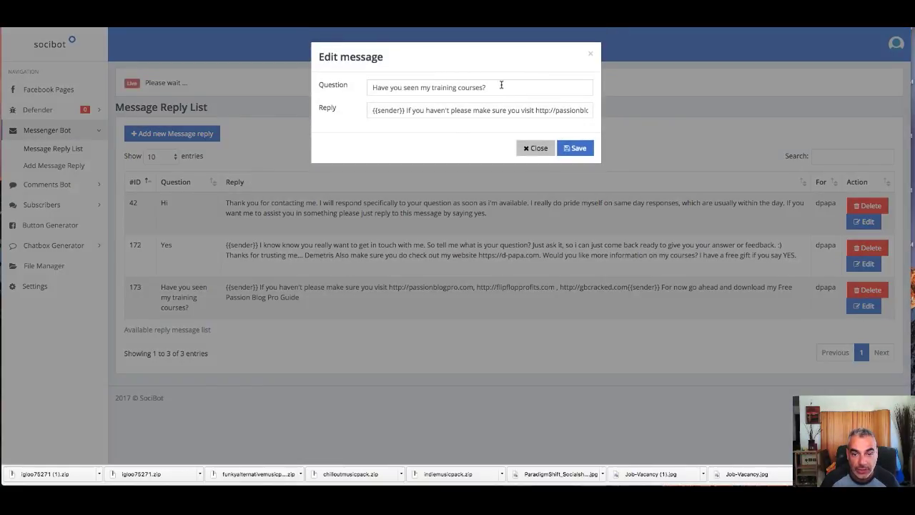
left_click_drag(501, 85, 292, 49)
type("Yes")
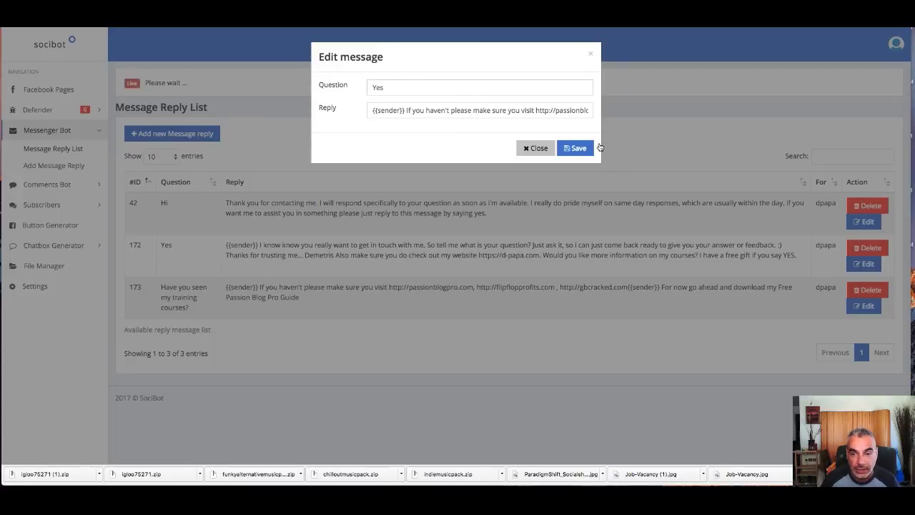
left_click(583, 155)
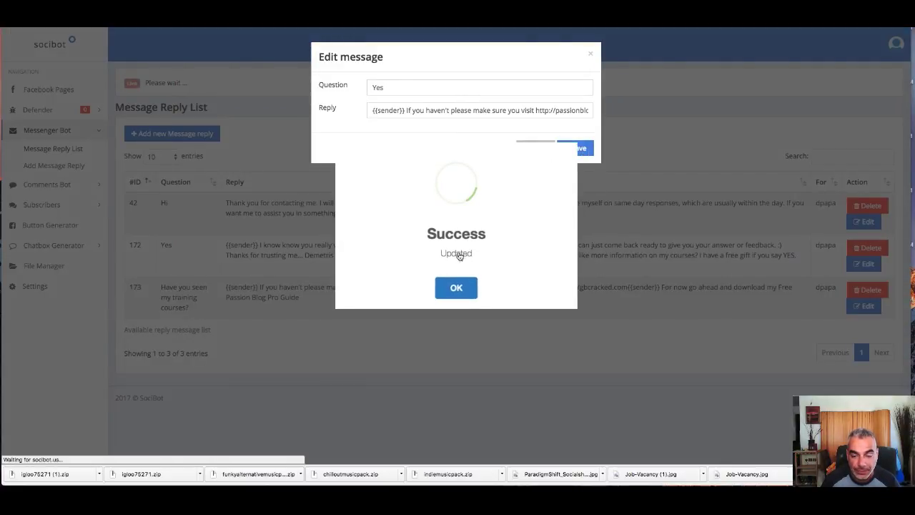
left_click(472, 291)
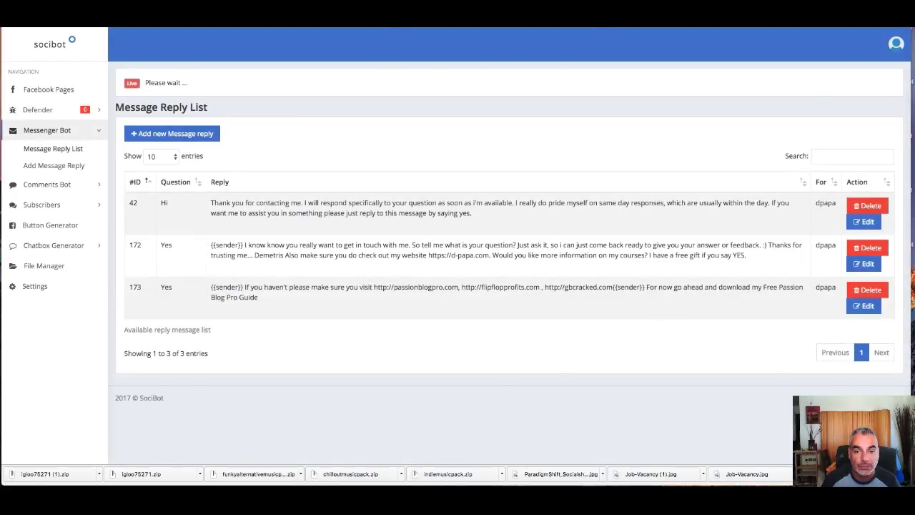
key("ctrl+Tab")
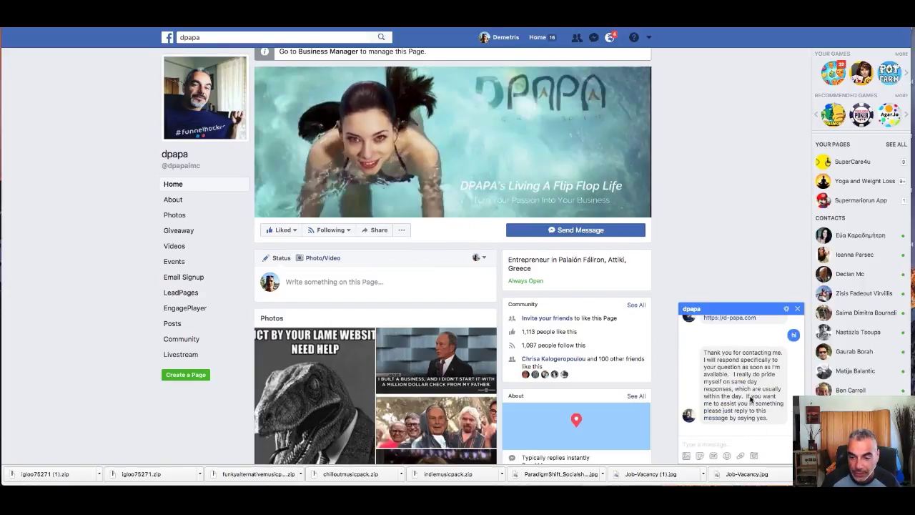
Send 'yes' in the dpapa chat to test the free-gift auto-reply.
left_click(749, 442)
type("y")
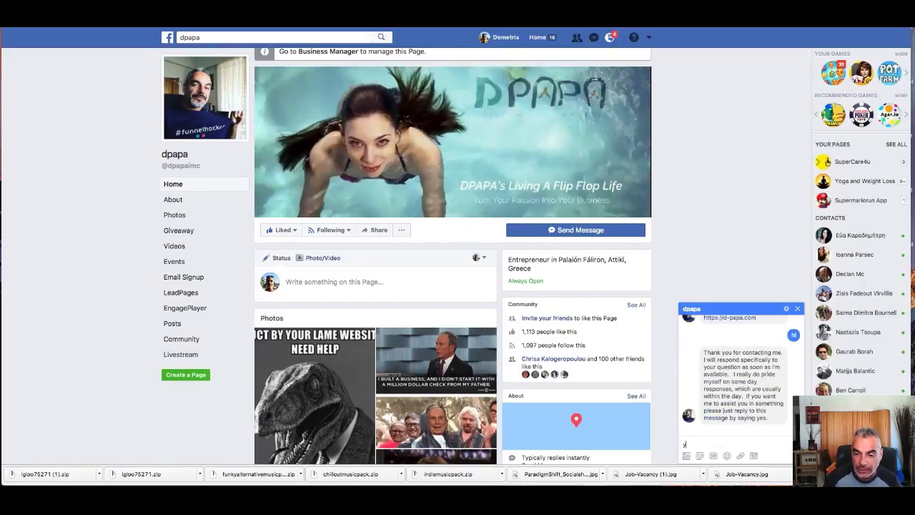
type("es")
key("Return")
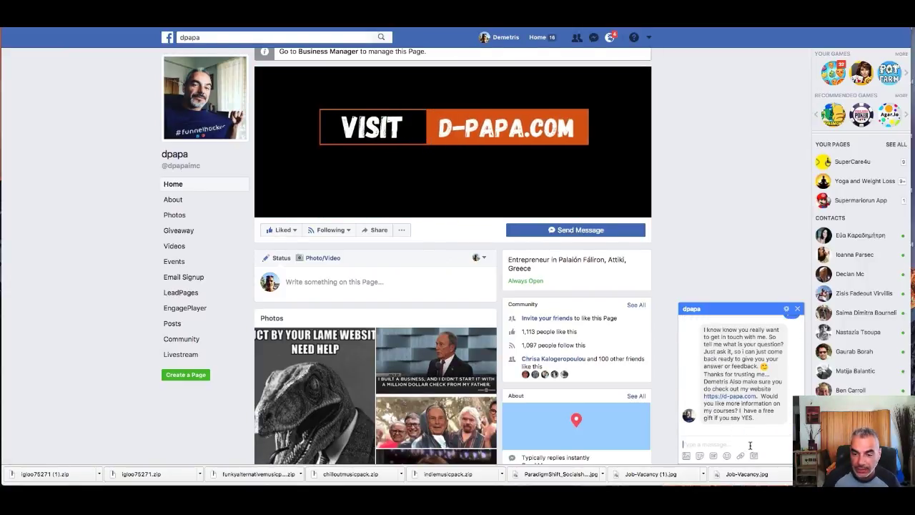
key("Return")
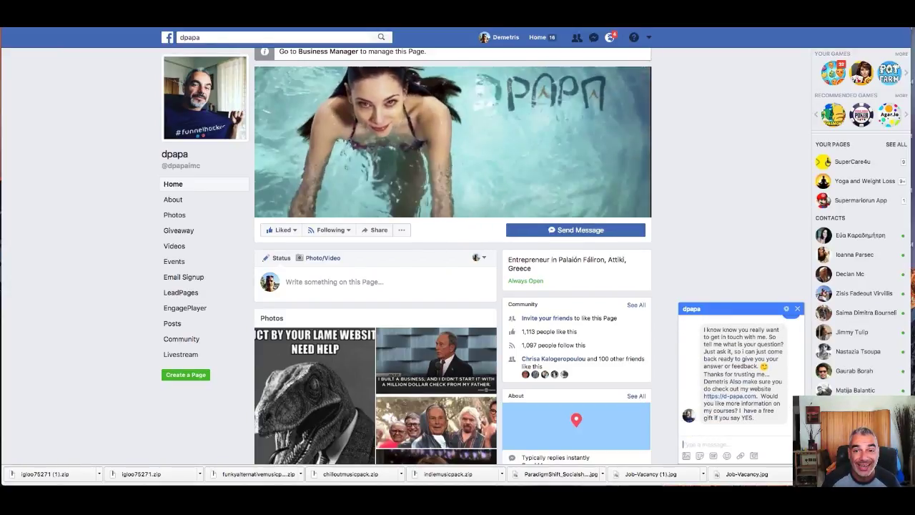
key("ctrl+Tab")
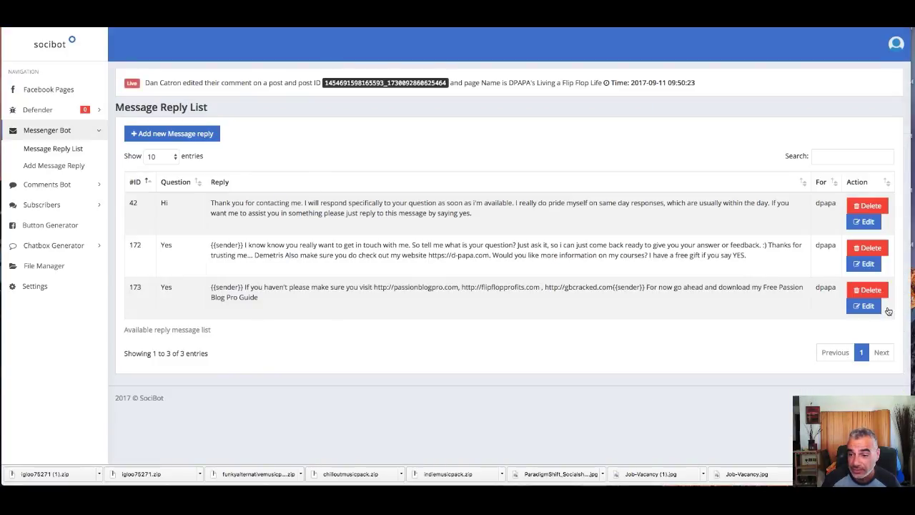
Change reply 172's ending from YES to 'Free Gift' and save it.
left_click(865, 264)
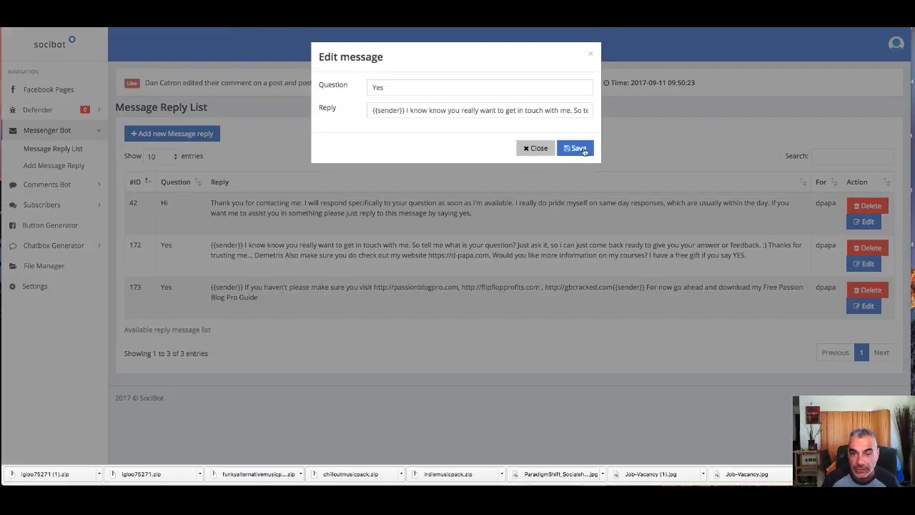
left_click(536, 110)
key("End")
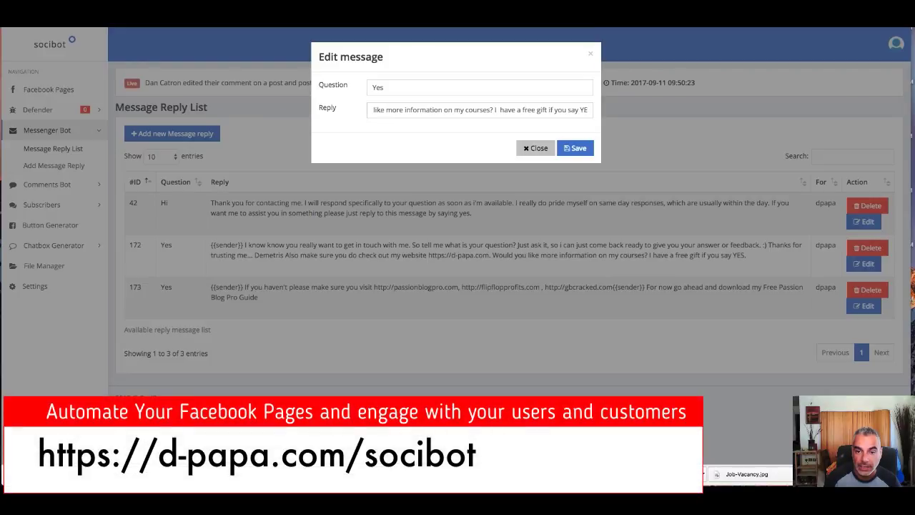
key("BackSpace")
key("BackSpace")
key("BackSpace")
key("BackSpace")
type("G")
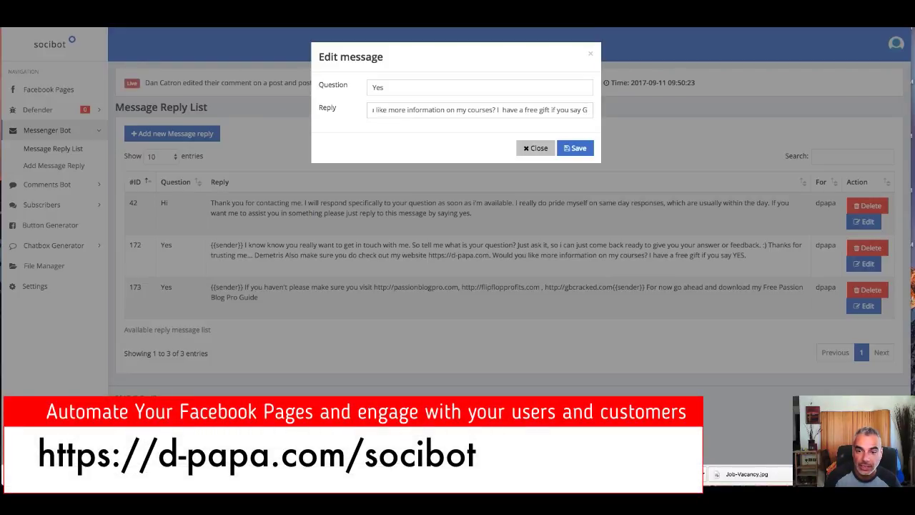
key("BackSpace")
type("{")
type("Now\"")
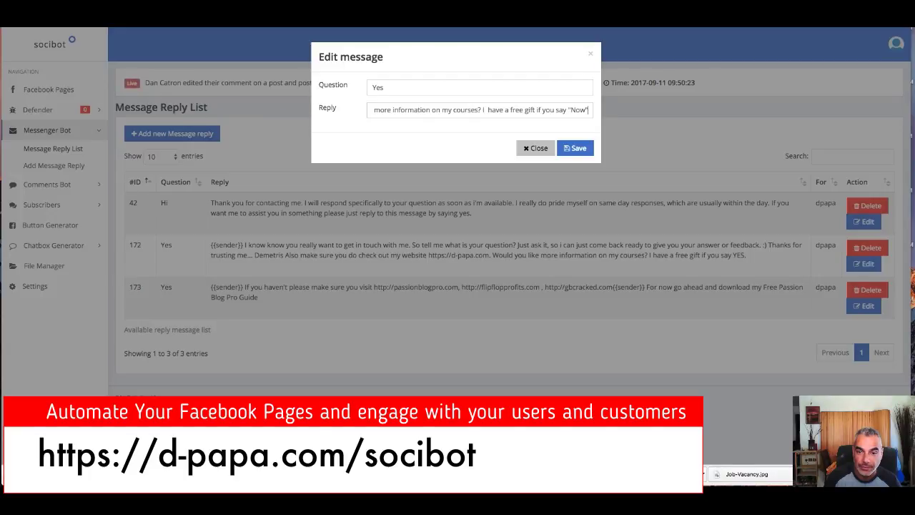
key("BackSpace")
key("BackSpace")
key("BackSpace")
key("BackSpace")
type("Free Gift!\"")
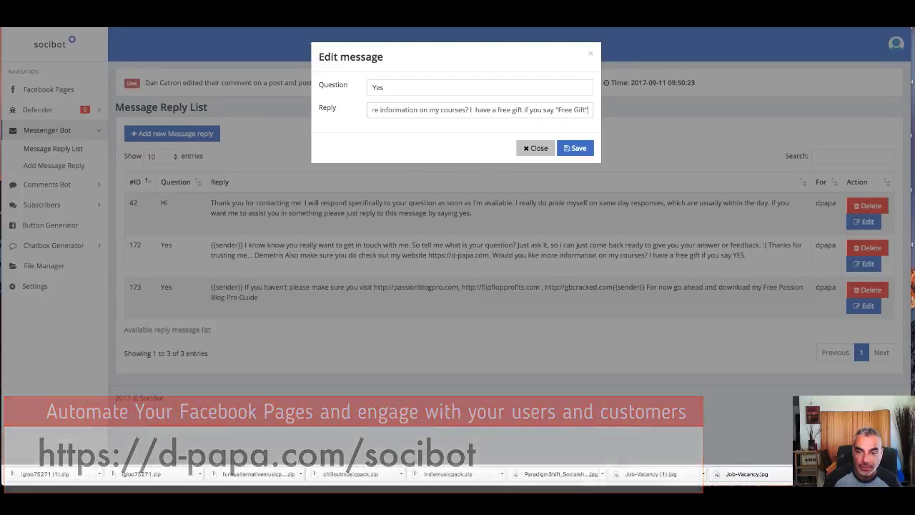
left_click(555, 111)
key("BackSpace")
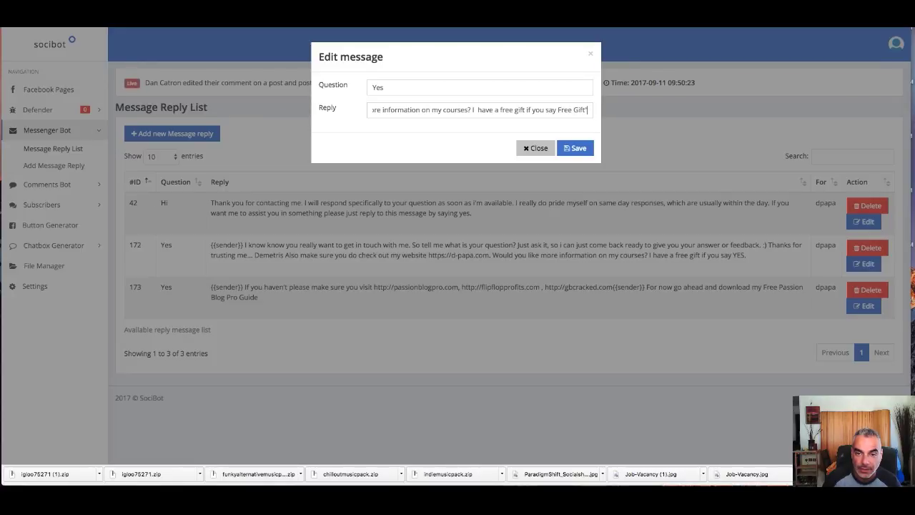
key("BackSpace")
left_click(571, 148)
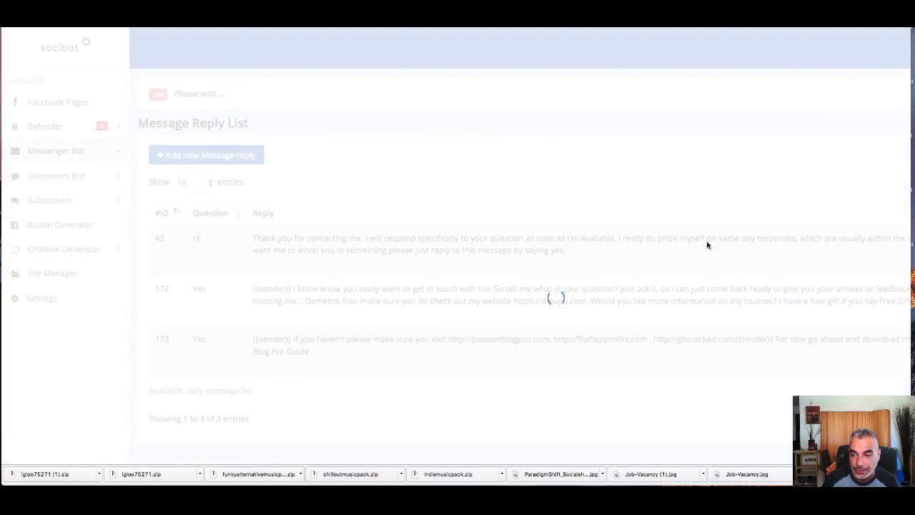
Set reply 173's trigger question to 'Free Gift' and save it.
scroll(653, 302, "right", 4)
scroll(653, 302, "left", 4)
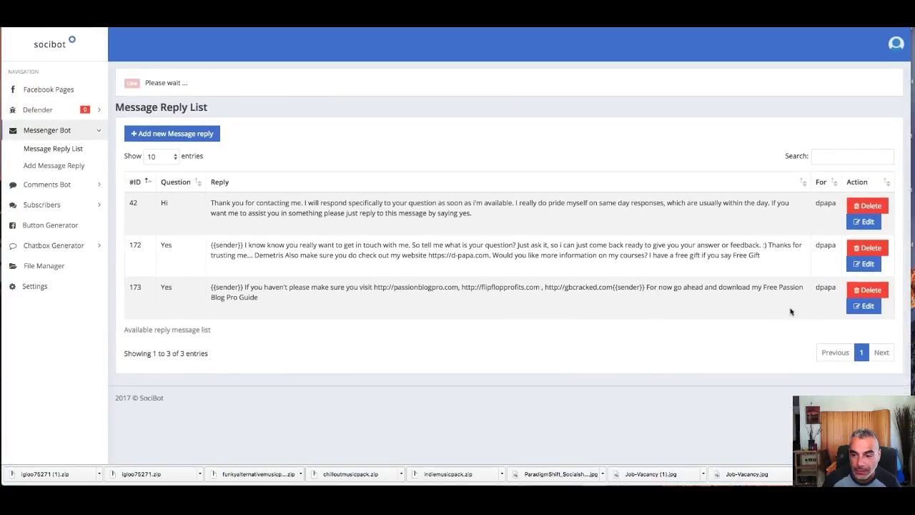
left_click(864, 305)
left_click_drag(408, 89, 339, 71)
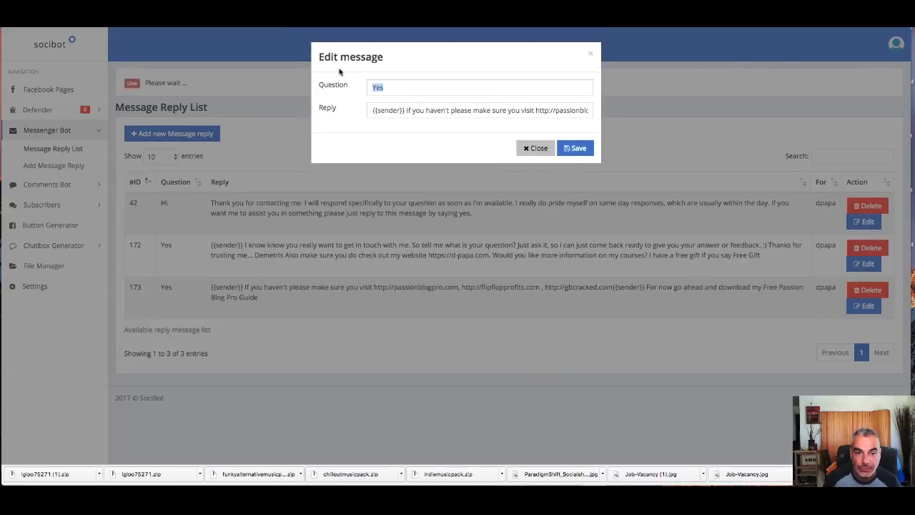
left_click(569, 153)
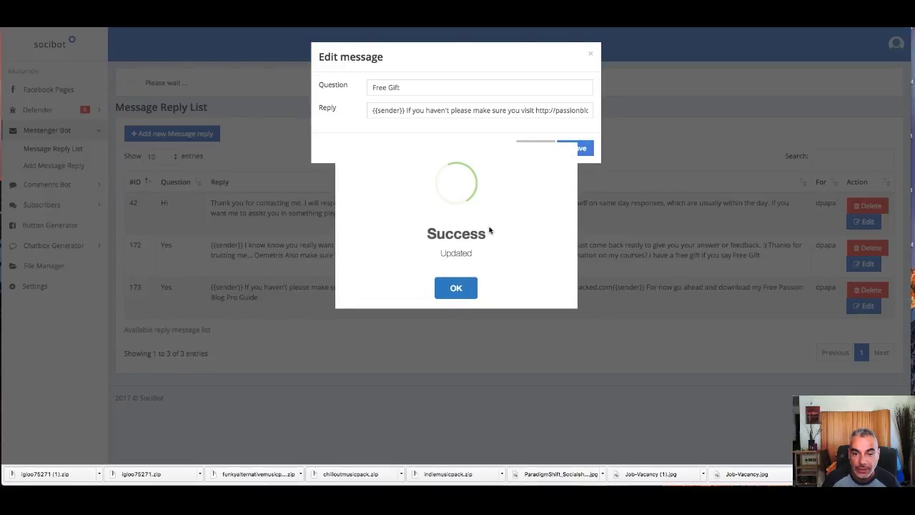
left_click(456, 287)
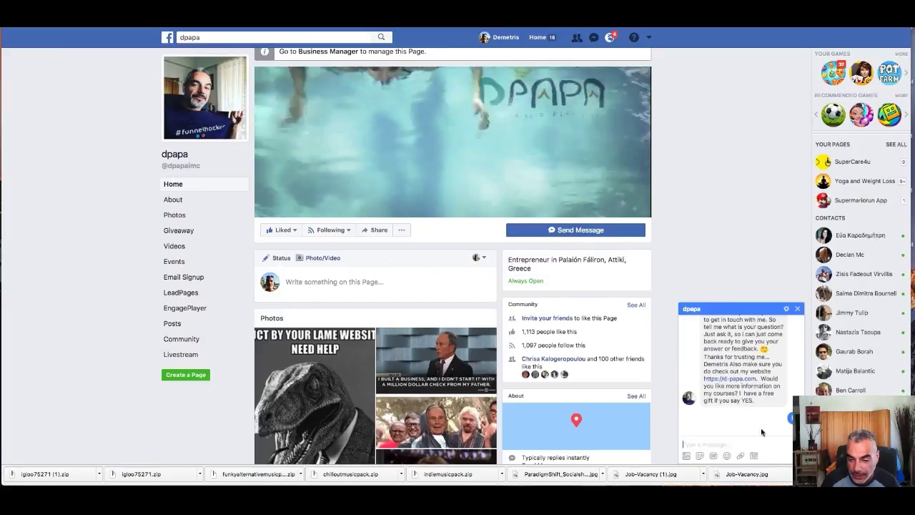
Send 'yes' then 'free gift' in the dpapa chat and check the guide reply arrives.
type("yes")
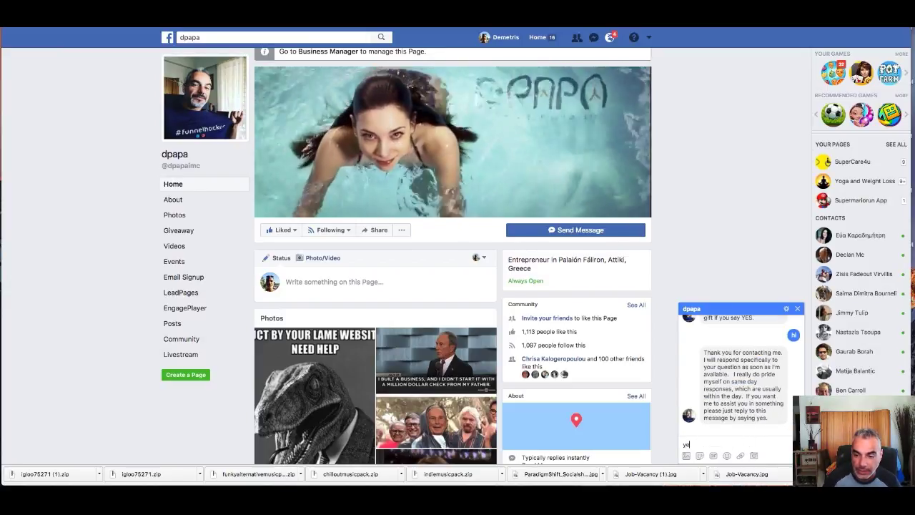
key("Return")
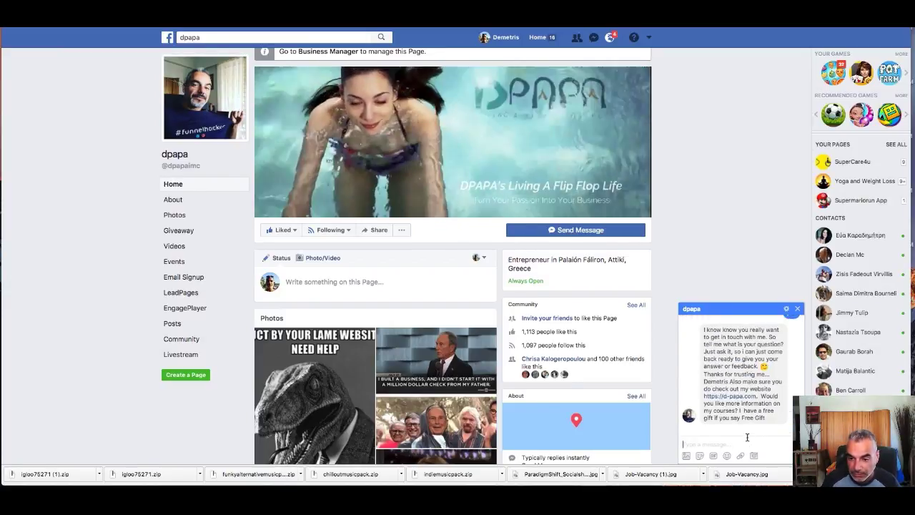
type("free gift")
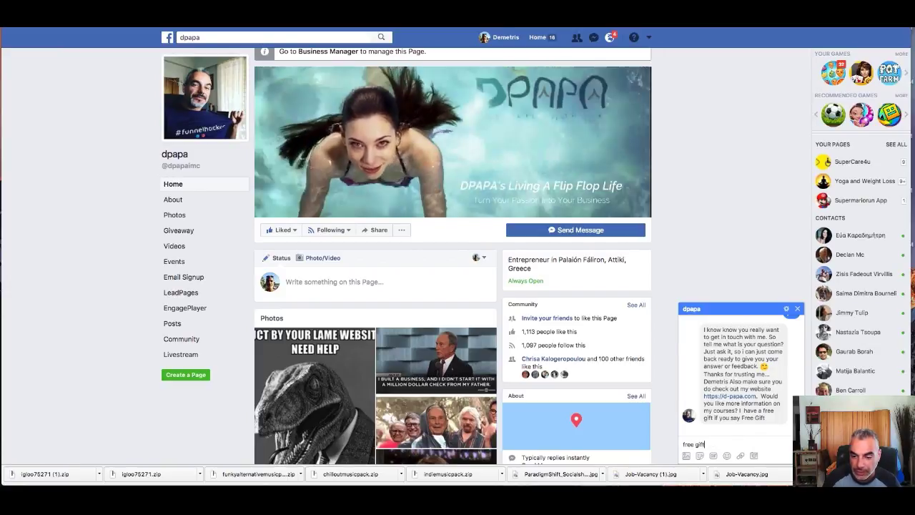
key("Return")
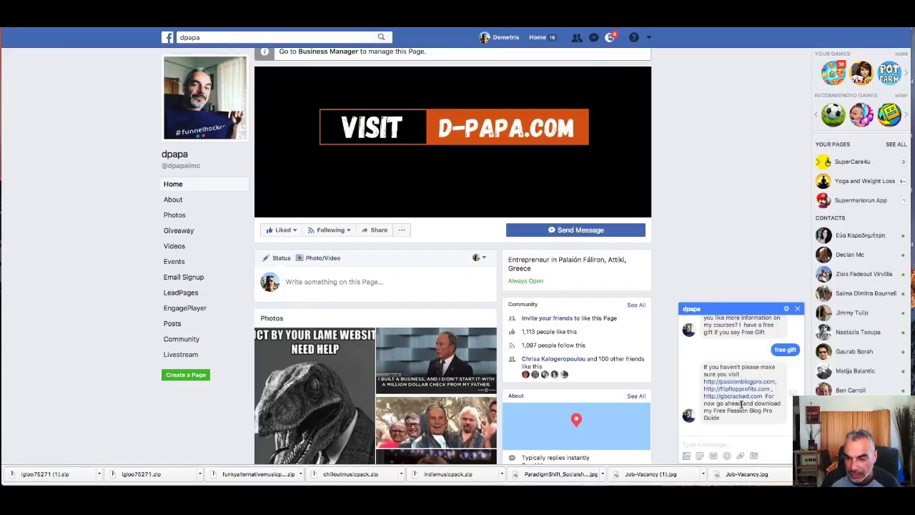
scroll(741, 405, "up", 1)
left_click_drag(751, 405, 778, 324)
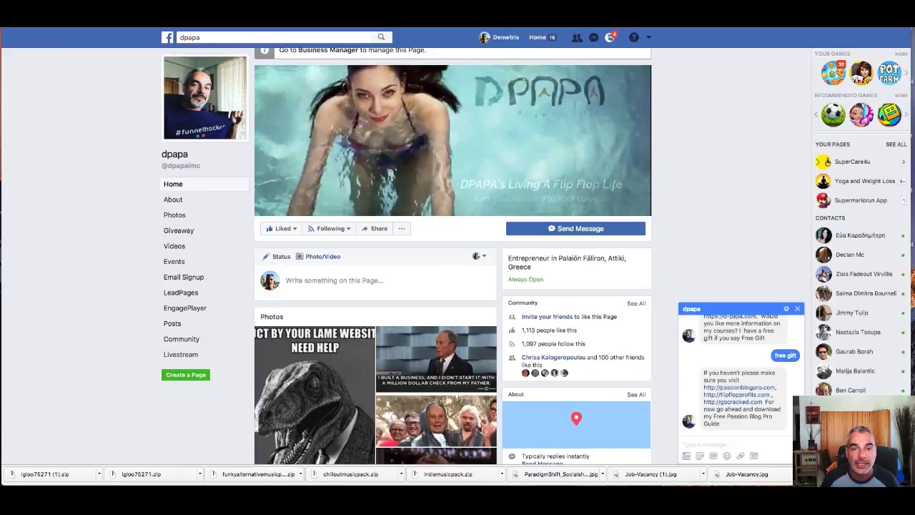
key("ctrl+Tab")
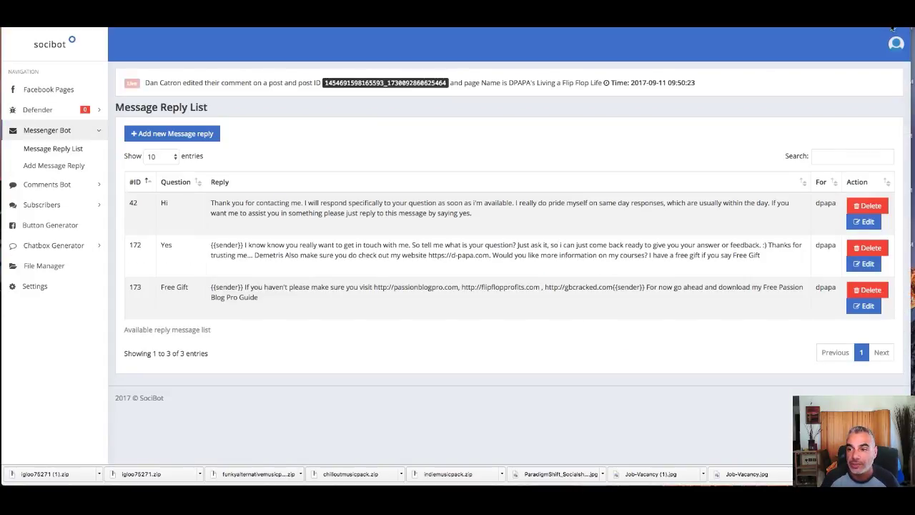
Review the existing Free Gift reply's text, then close its edit dialog without saving.
left_click(862, 307)
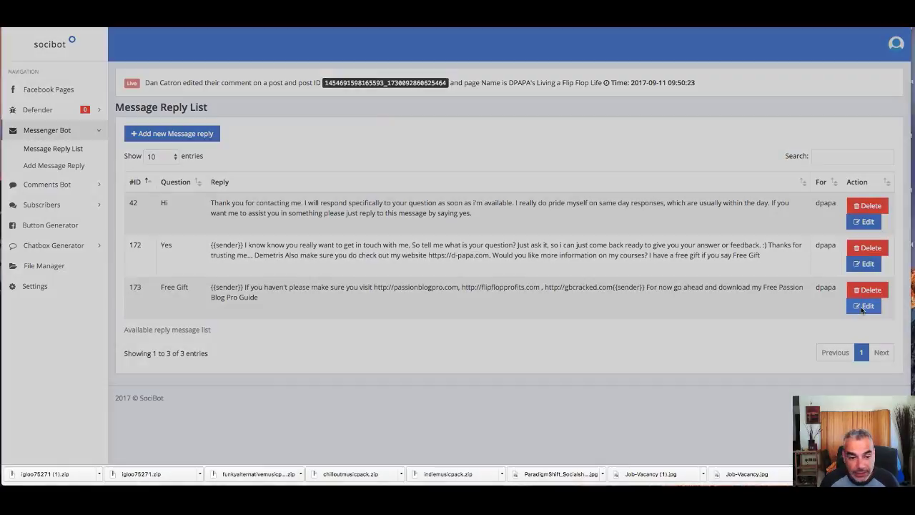
left_click_drag(459, 111, 589, 111)
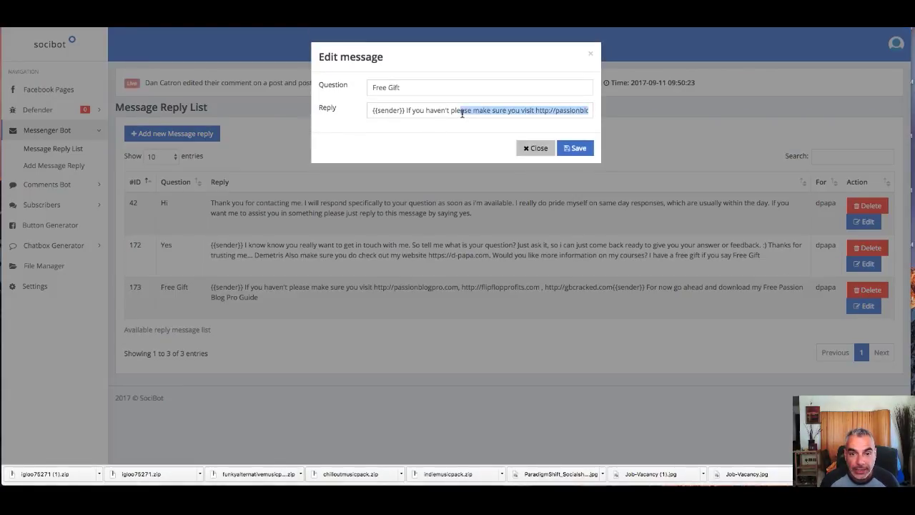
left_click(463, 111)
left_click(538, 148)
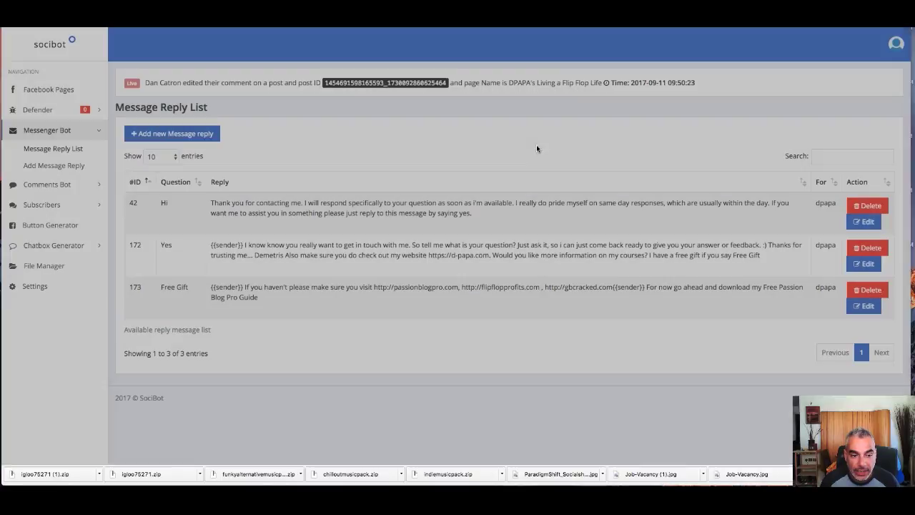
Start a new dpapa reply with the PDF guide file link, a {{sender}} greeting and question 'Free Gift'.
left_click(145, 140)
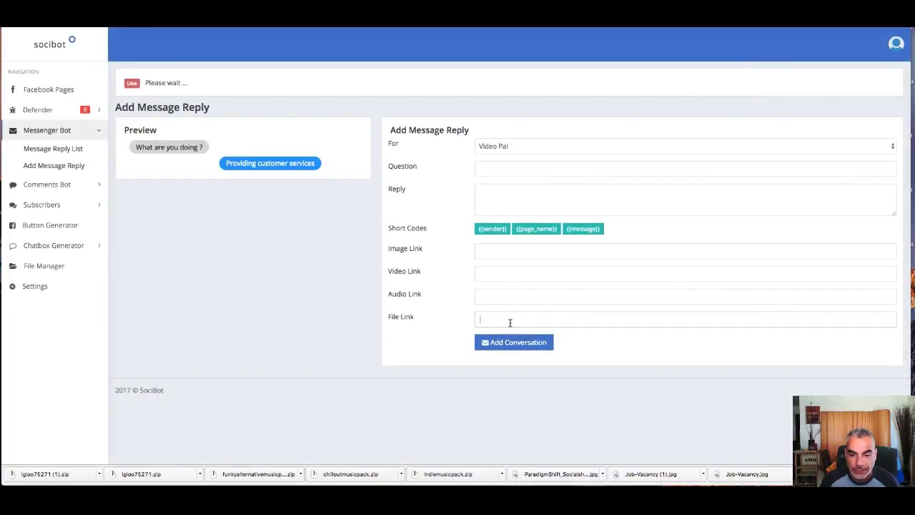
type("https://www.d-papa.com/wp-content/uploads/2017/05/Passion-Blog-Pro-Starter-Guide-PDF.pdf")
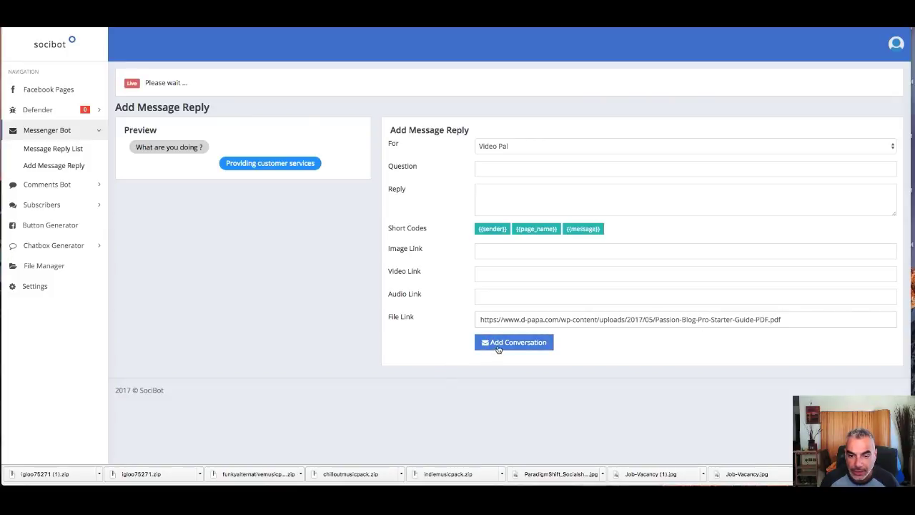
left_click(491, 233)
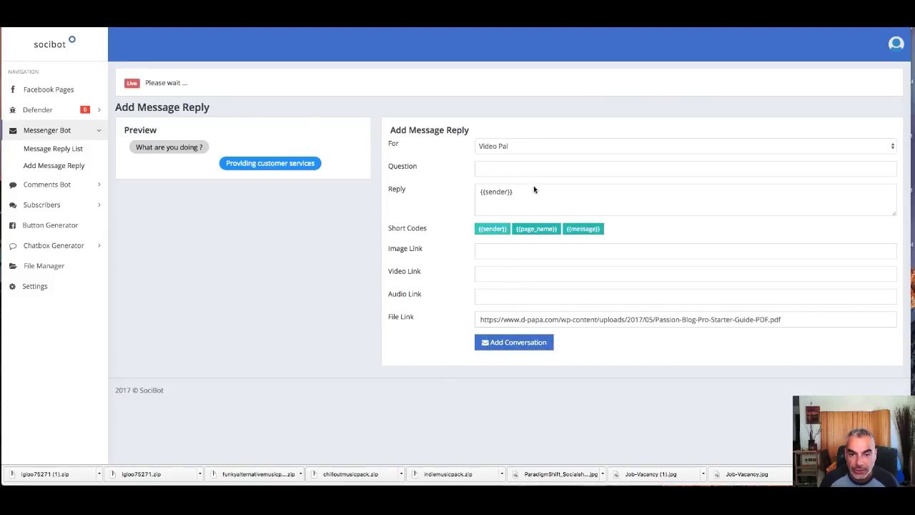
left_click(513, 146)
left_click(527, 178)
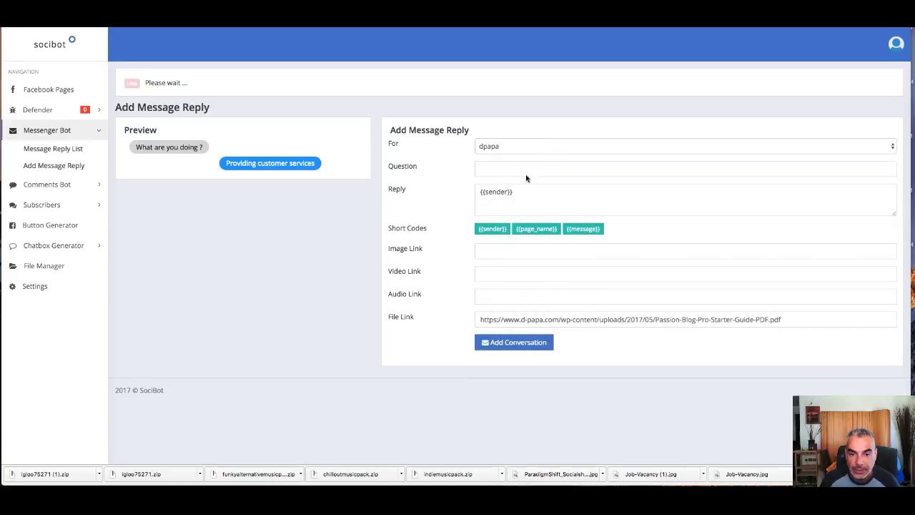
type("Free Gift")
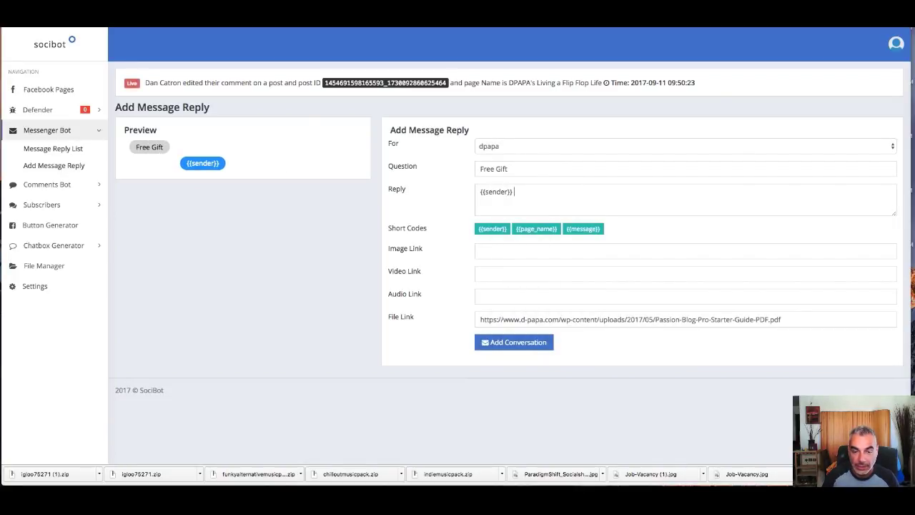
type("Thank you for your in")
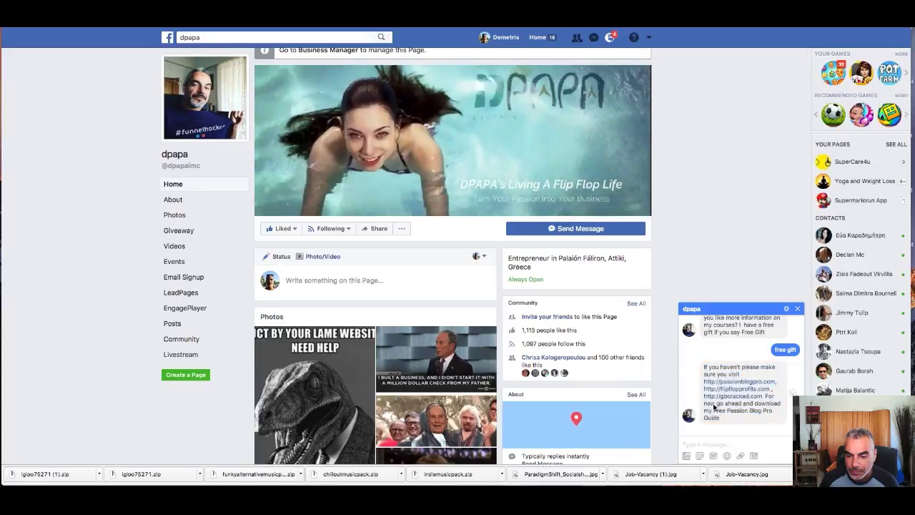
Copy the guide auto-reply text from the dpapa chat and paste it into the SociBot reply.
left_click_drag(724, 421, 702, 369)
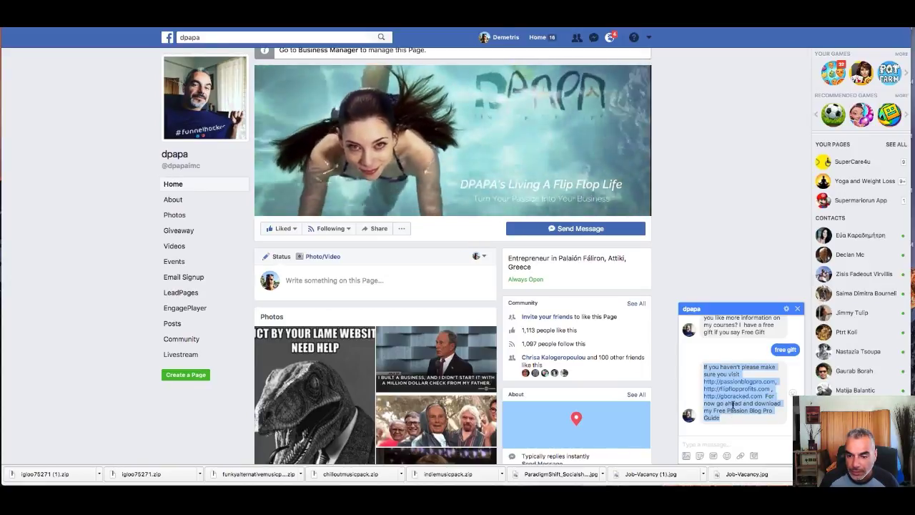
right_click(724, 389)
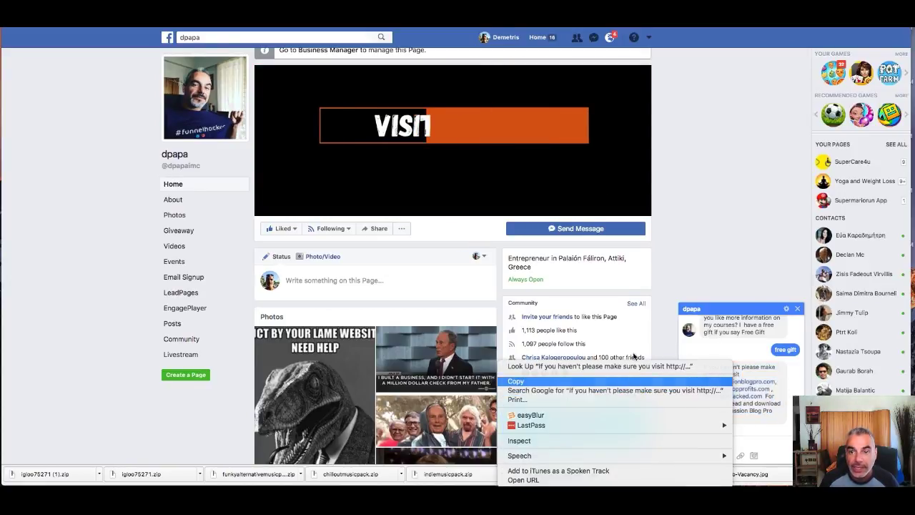
left_click(526, 381)
key("ctrl+Tab")
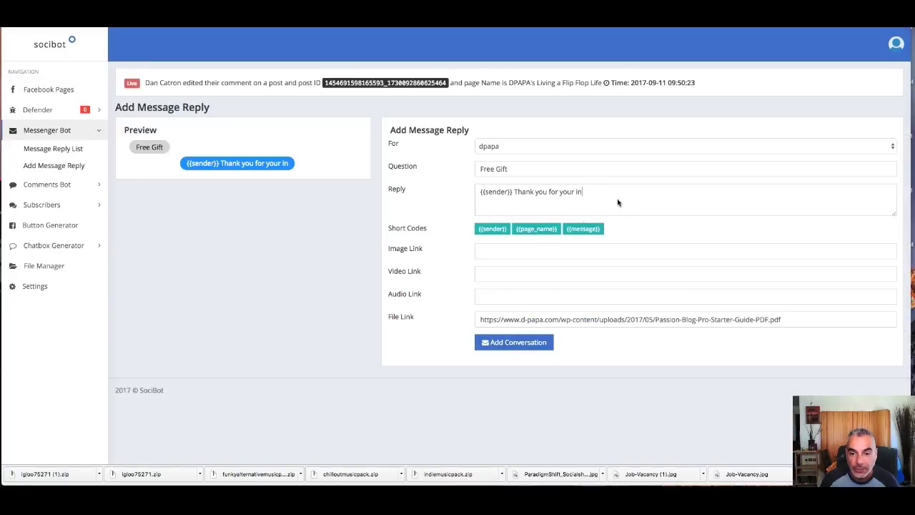
type("https://www.d-papa.com/wp-content/uploads/2017/05/Passion-Blog-Pro-Starter-Guide-PDF.pdf")
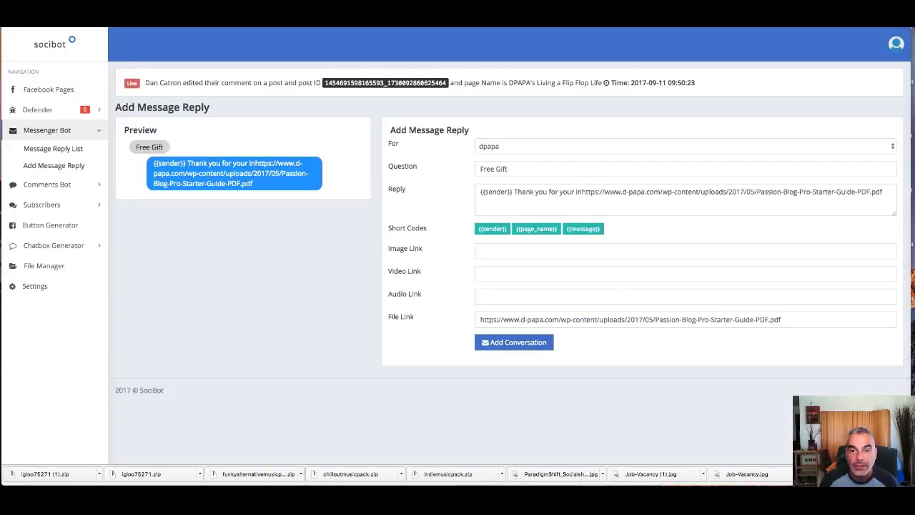
Reselect the whole free gift auto-reply message in the chat and return to SociBot.
key("ctrl+shift+Tab")
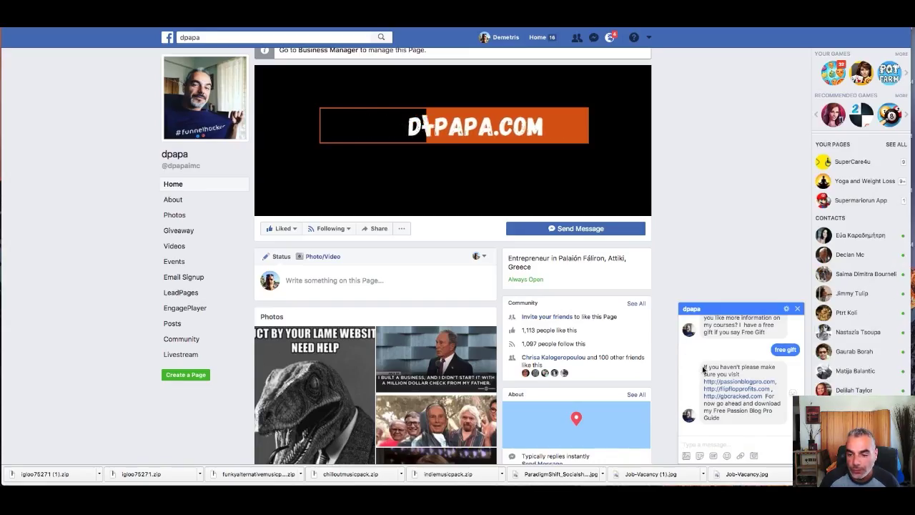
left_click_drag(704, 367, 748, 422)
key("ctrl+c")
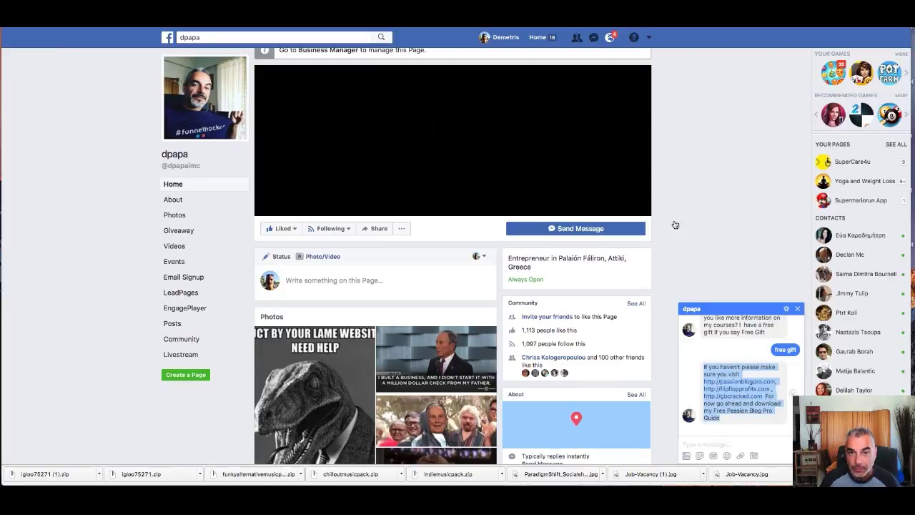
key("ctrl+Tab")
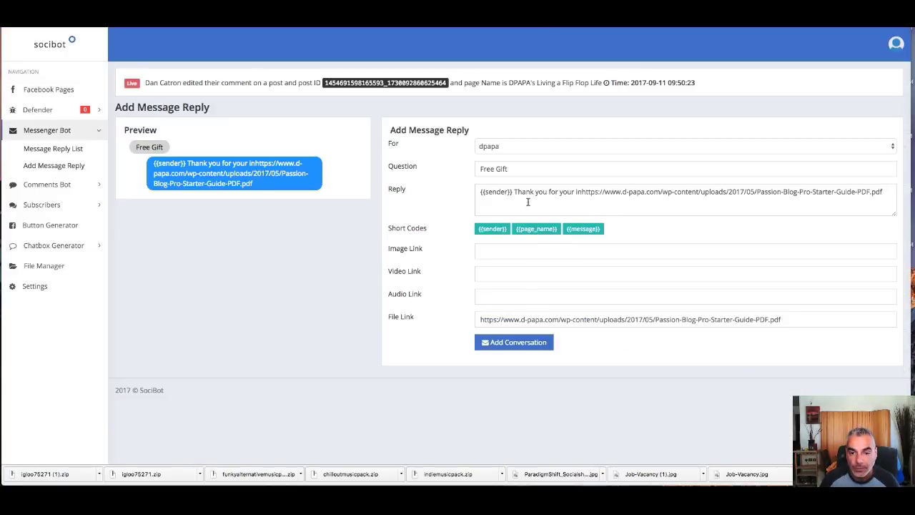
Replace the reply text with the copied visit-my-sites message and save the Free Gift conversation.
left_click_drag(512, 193, 833, 211)
key("ctrl+v")
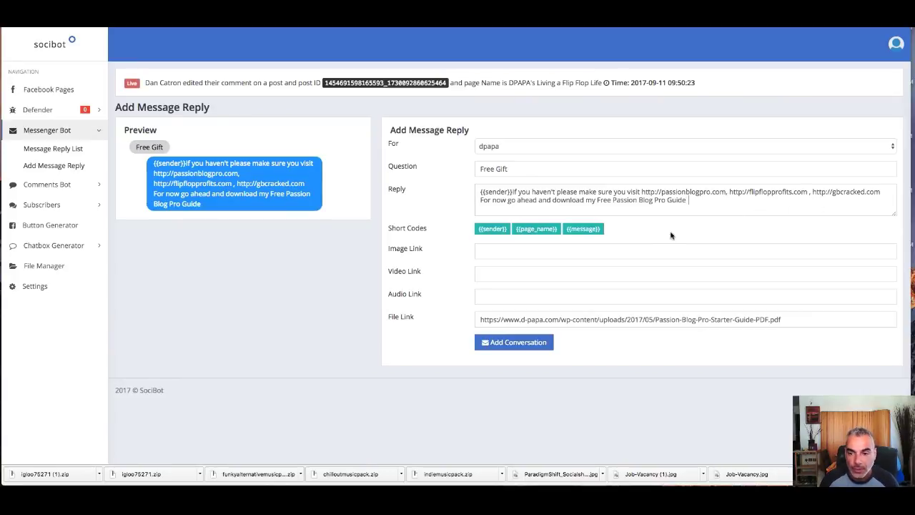
left_click(526, 343)
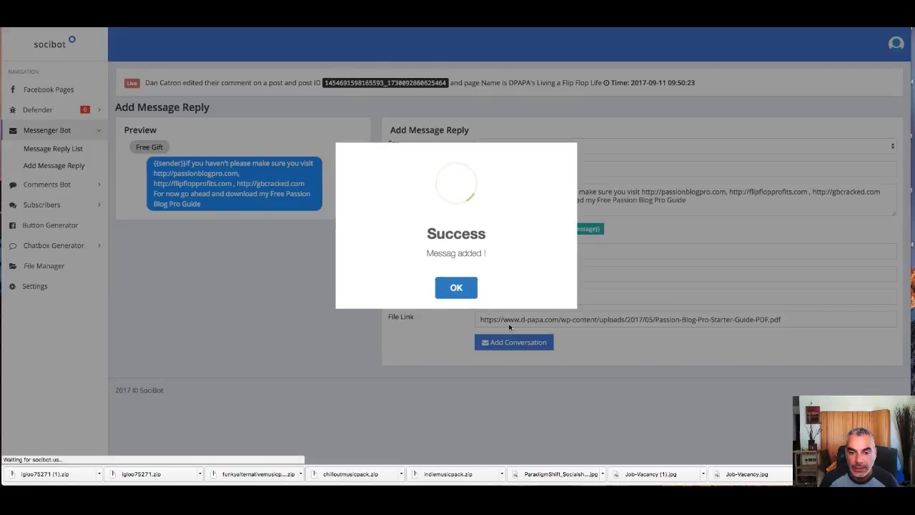
left_click(458, 288)
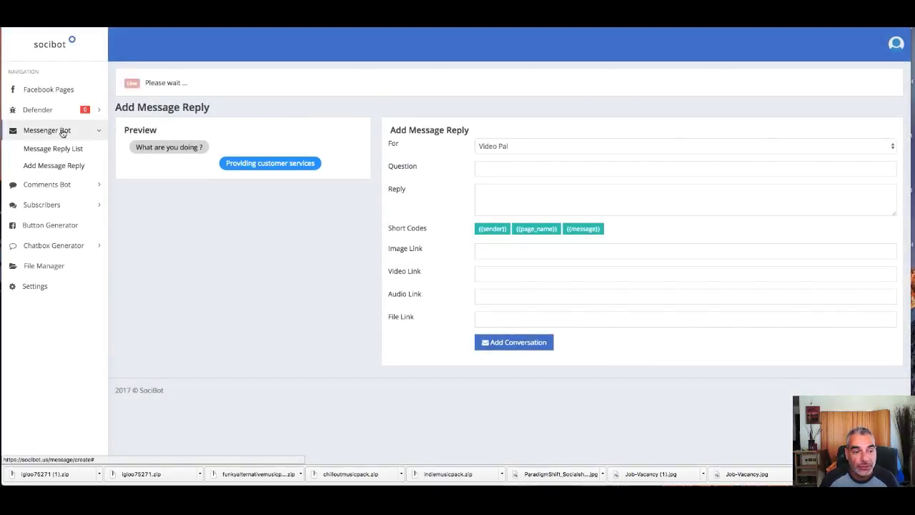
Delete the old Free Gift reply 173 from the Message Reply List, then return to Facebook.
left_click(63, 130)
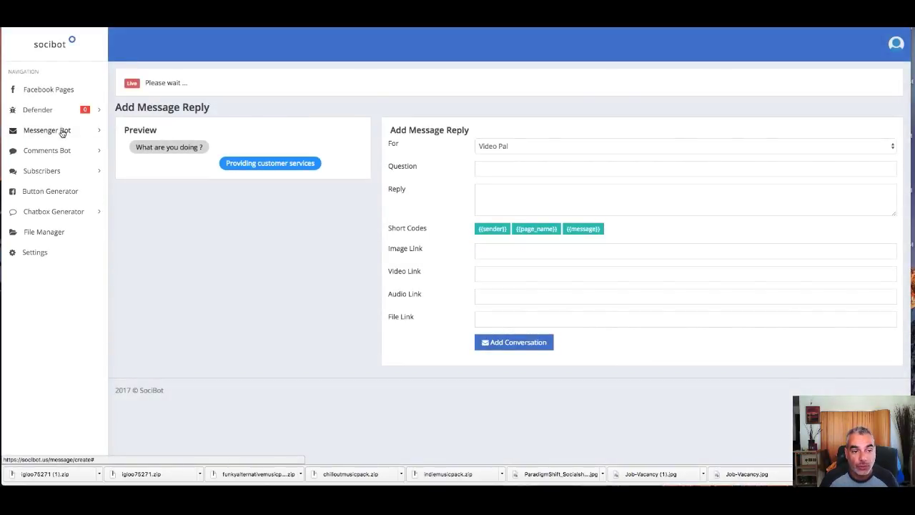
left_click(62, 130)
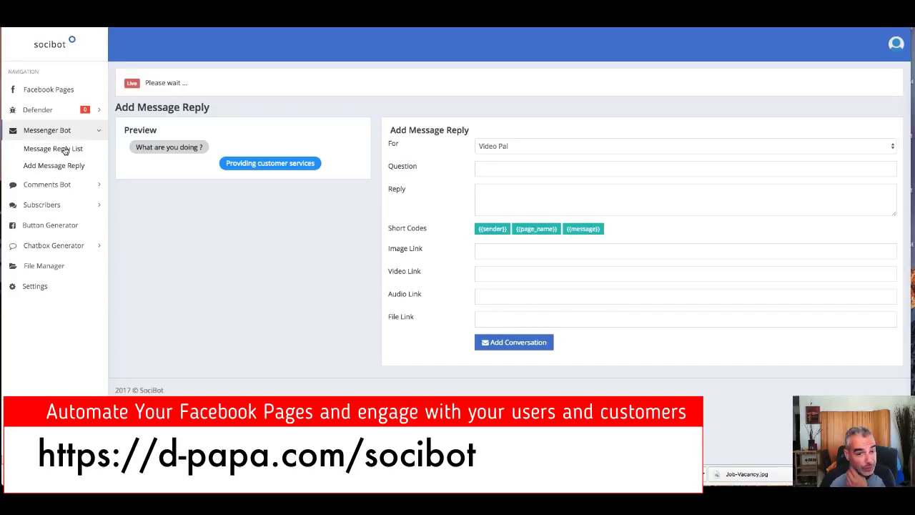
left_click(65, 148)
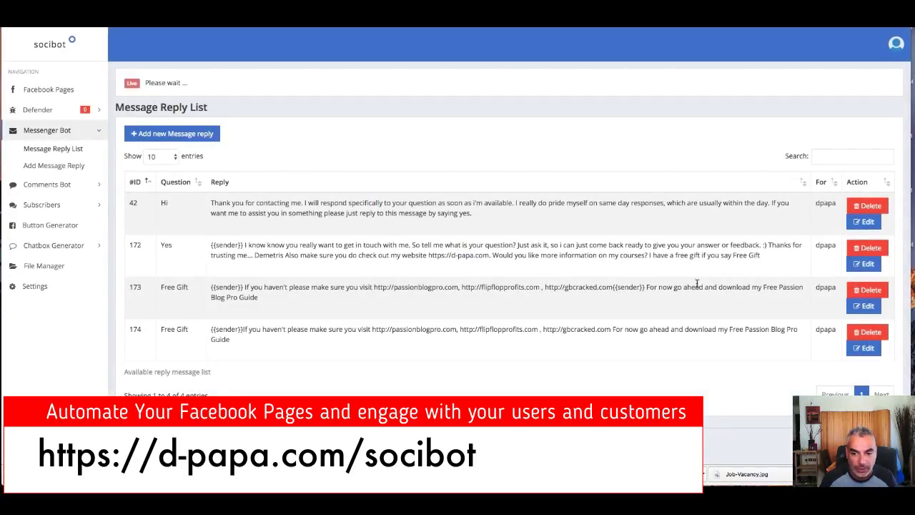
left_click(870, 290)
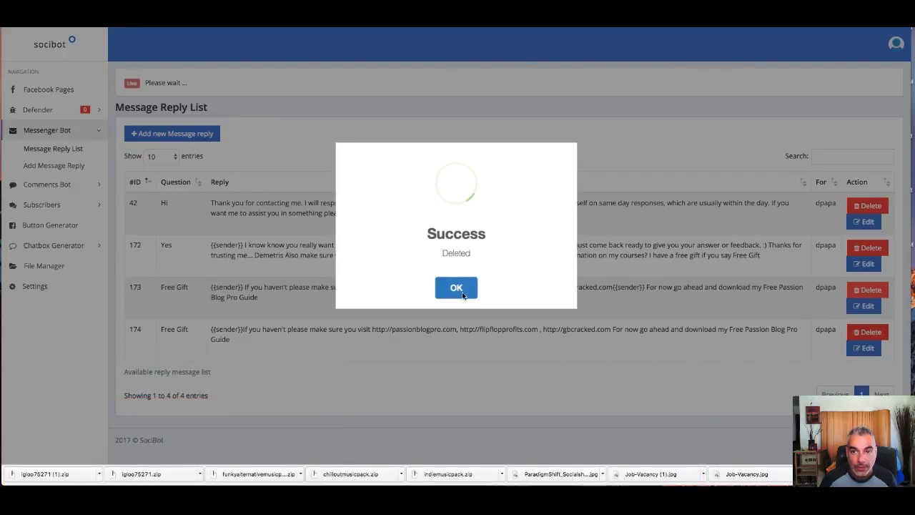
key("ctrl+Tab")
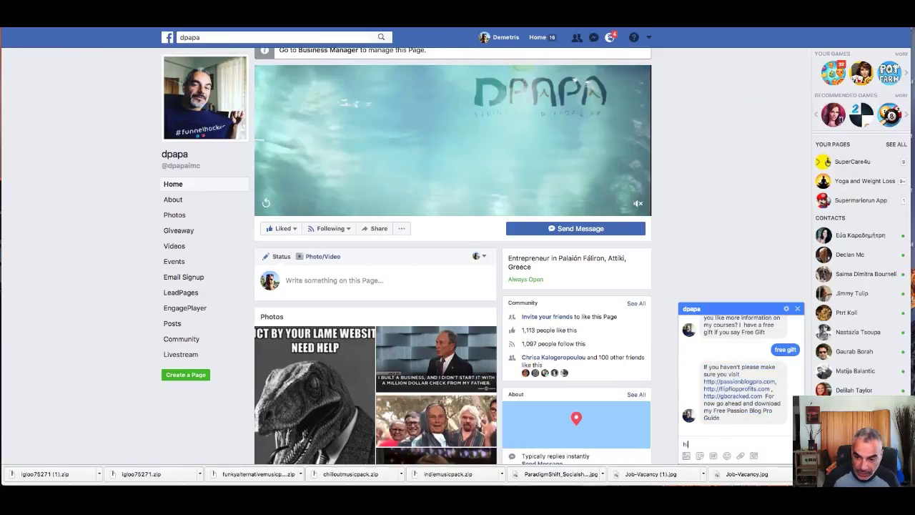
Send the test messages hi, yes and free gift to the dpapa page.
key("Return")
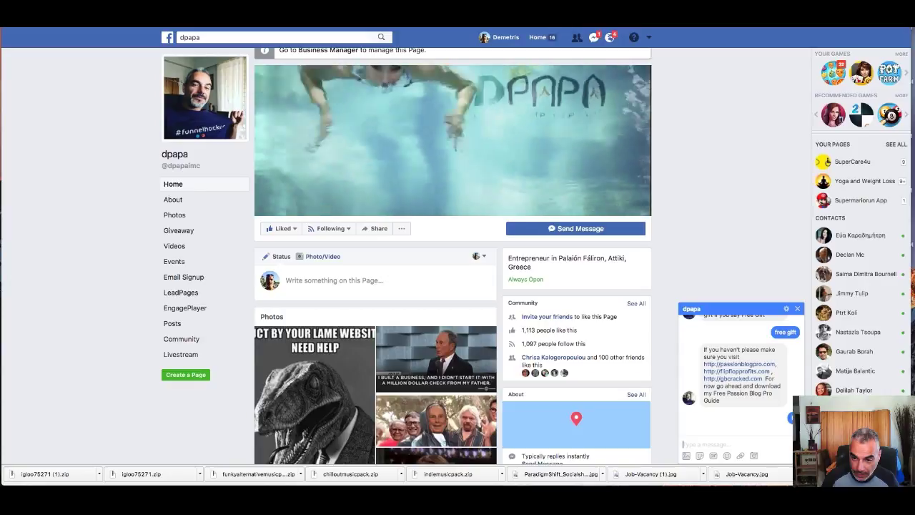
type("yes")
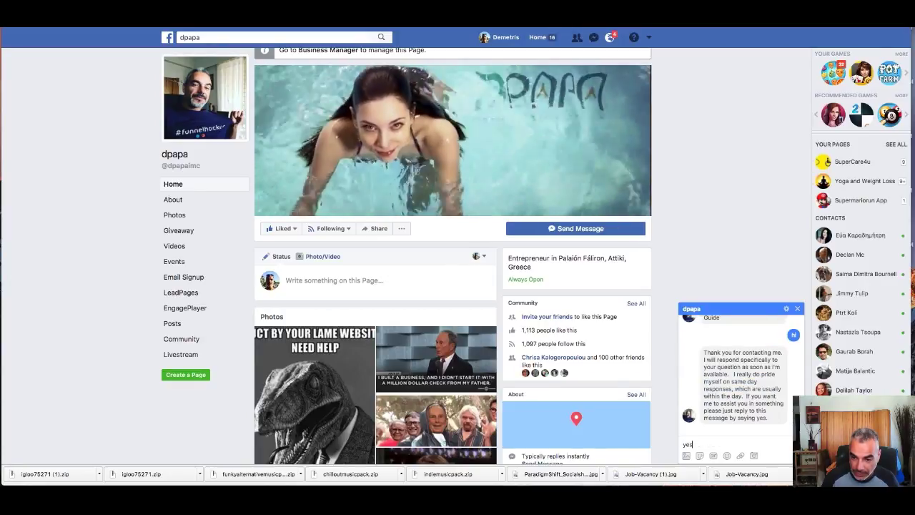
key("Return")
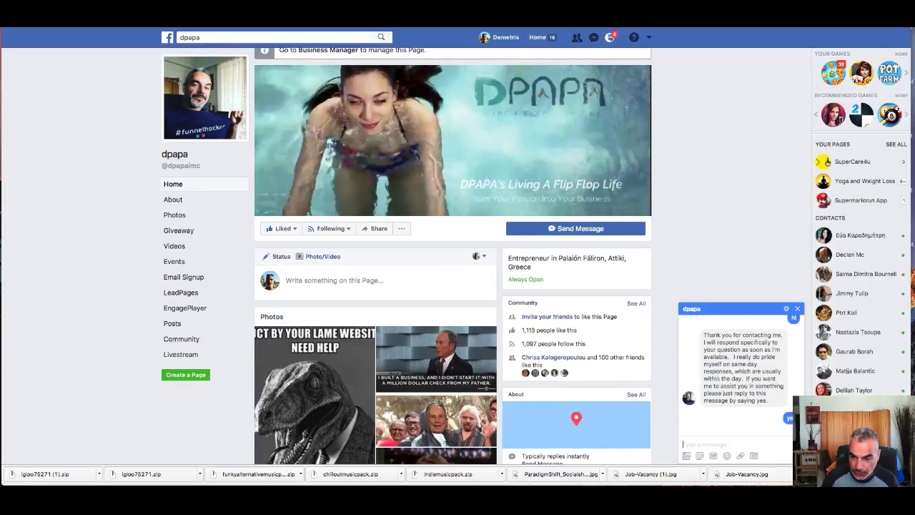
type("free gift")
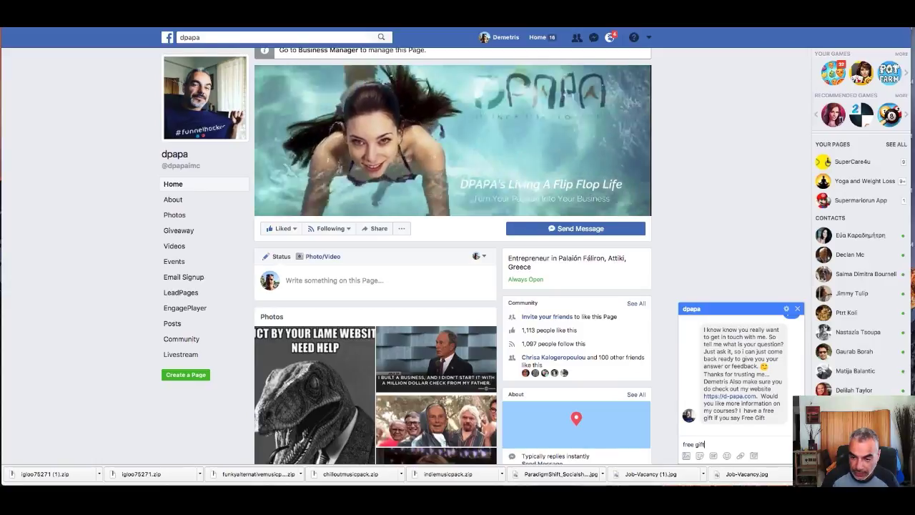
key("Return")
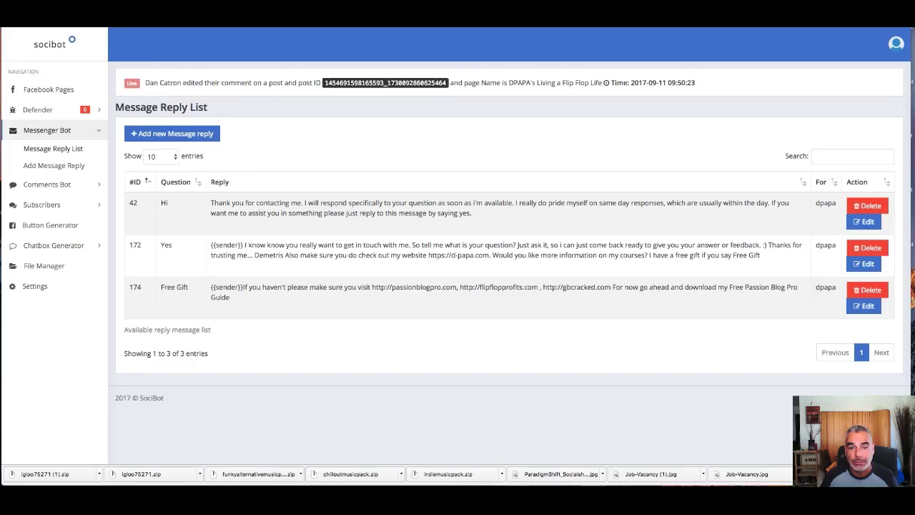
Open the Subscribers List under Subscribers > Your List and run Scan Inbox.
left_click(69, 229)
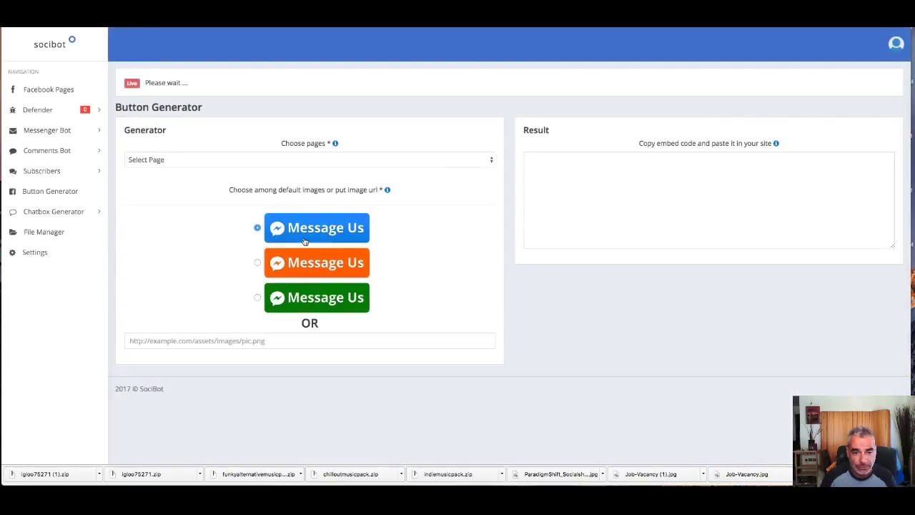
left_click(52, 172)
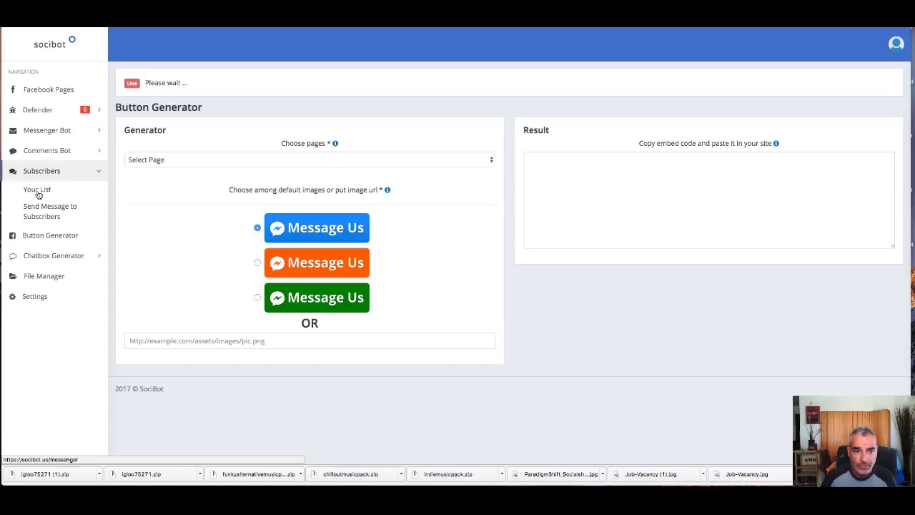
left_click(37, 190)
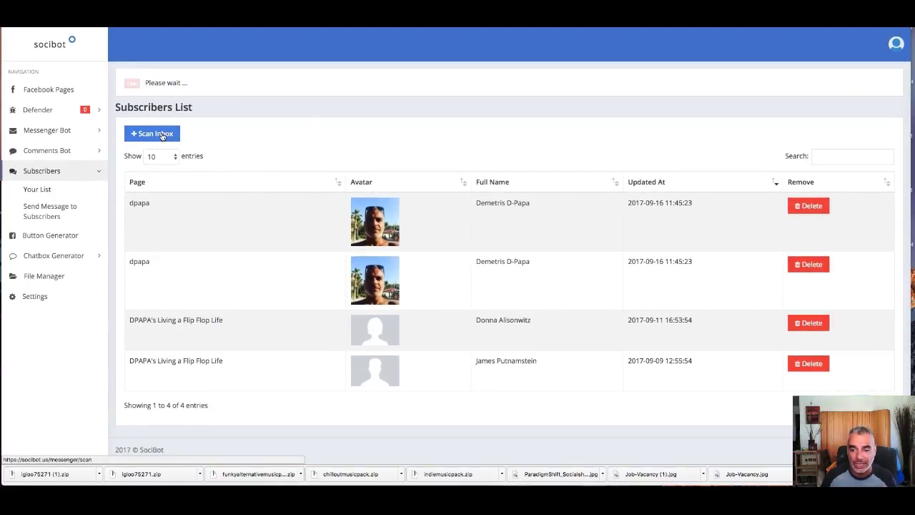
left_click(162, 136)
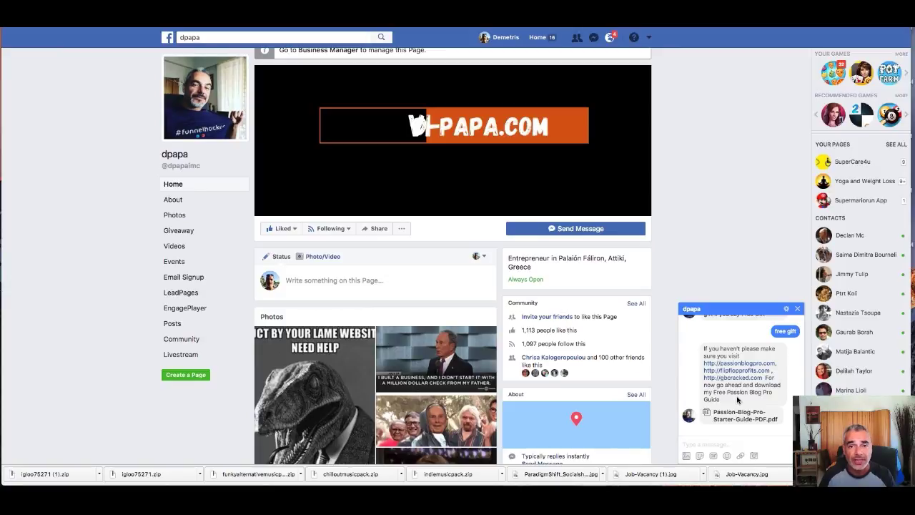
Check the delivered PDF attachment in the dpapa chat, close the chat, and return to SociBot.
scroll(738, 400, "up", 3)
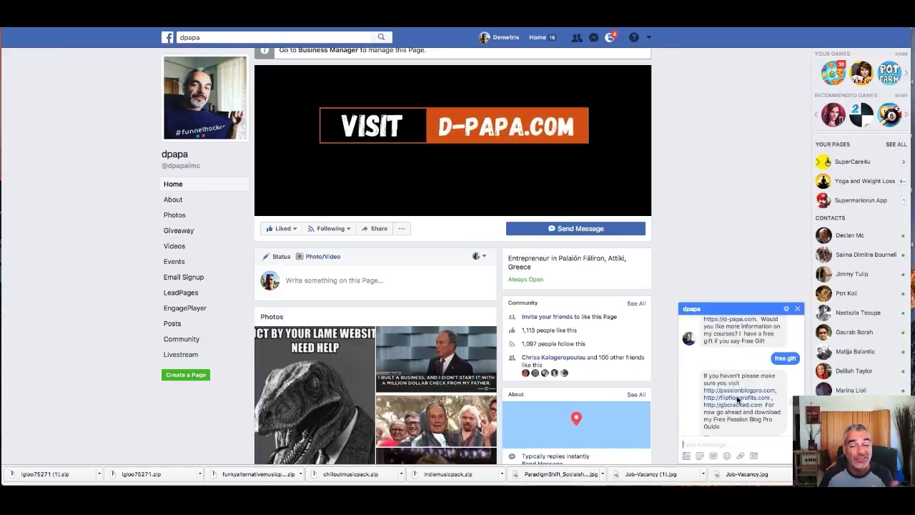
scroll(737, 400, "down", 3)
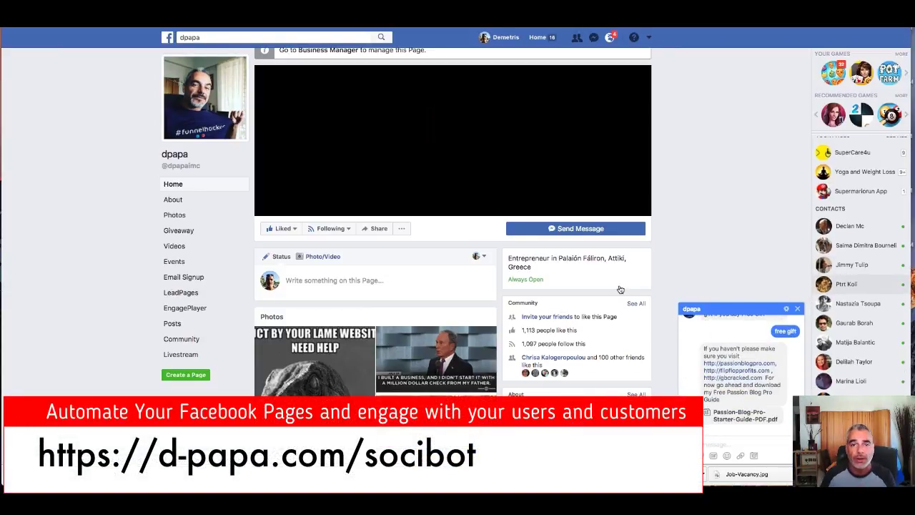
left_click(798, 309)
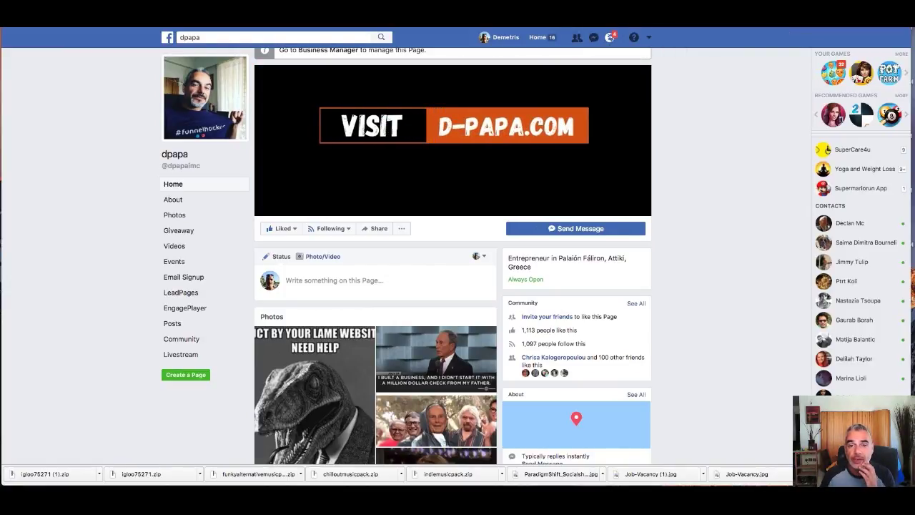
key("ctrl+Tab")
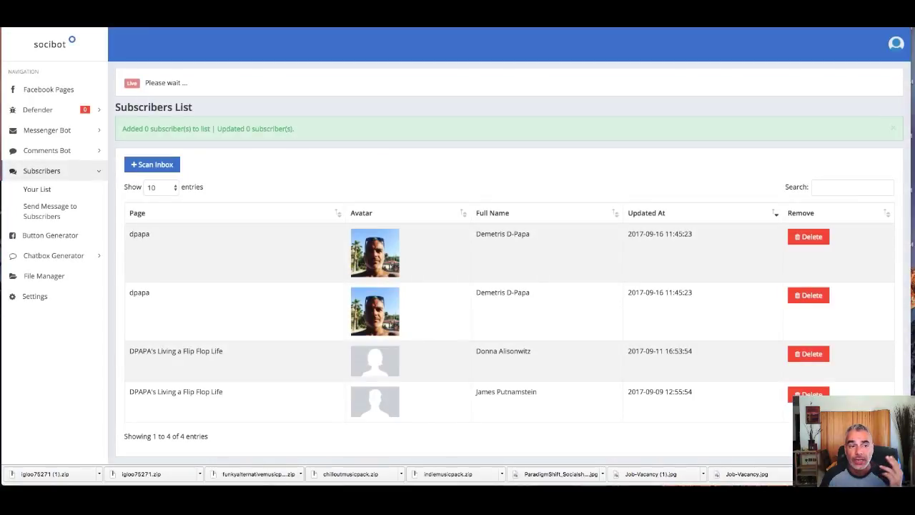